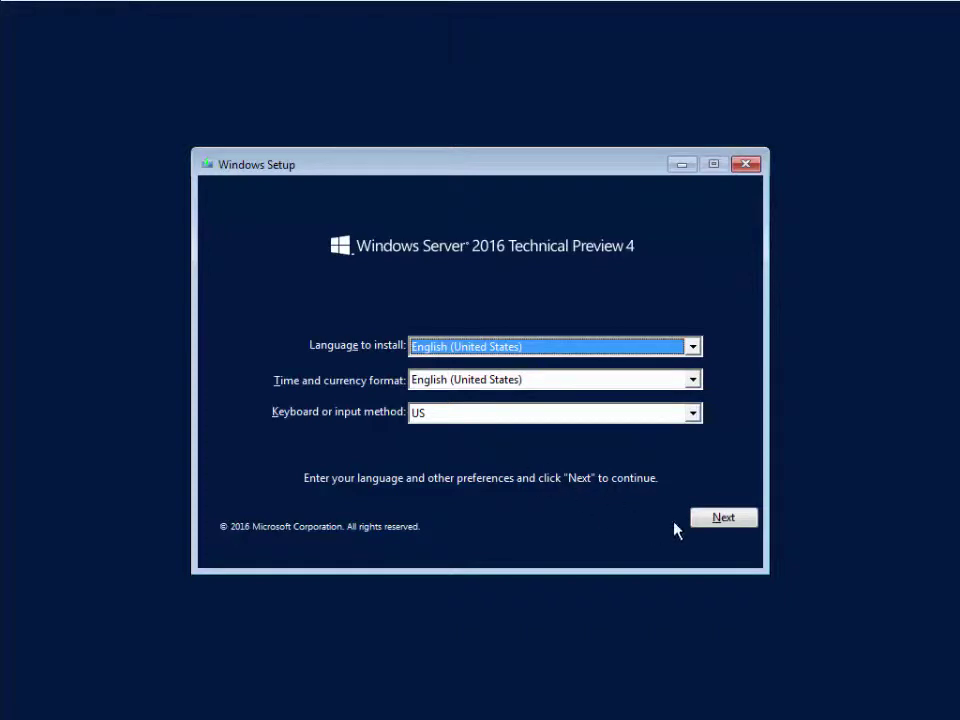
Step: Keep English (United States) for language, time format and keyboard, and begin installing Windows Server
click(718, 522)
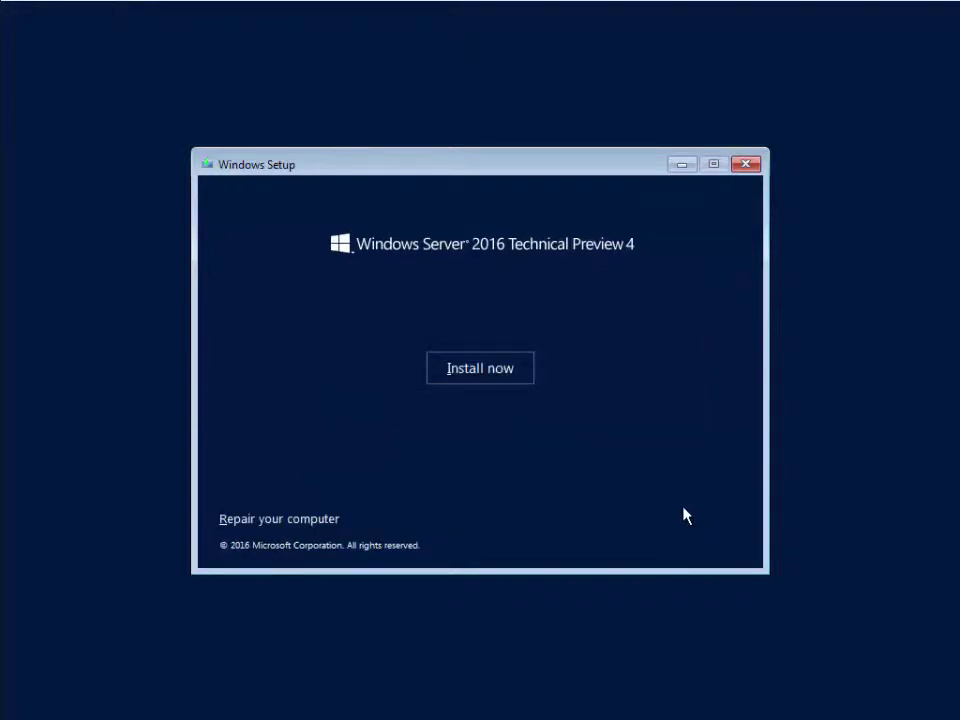
click(472, 375)
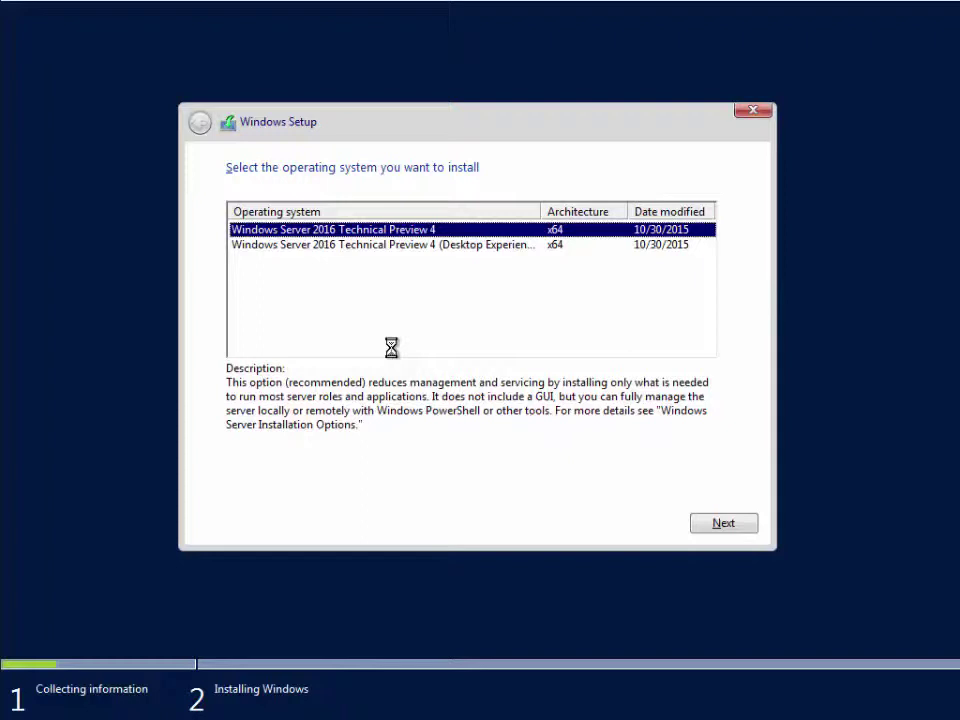
Step: Choose Windows Server 2016 Technical Preview 4 without Desktop Experience as the edition
click(307, 250)
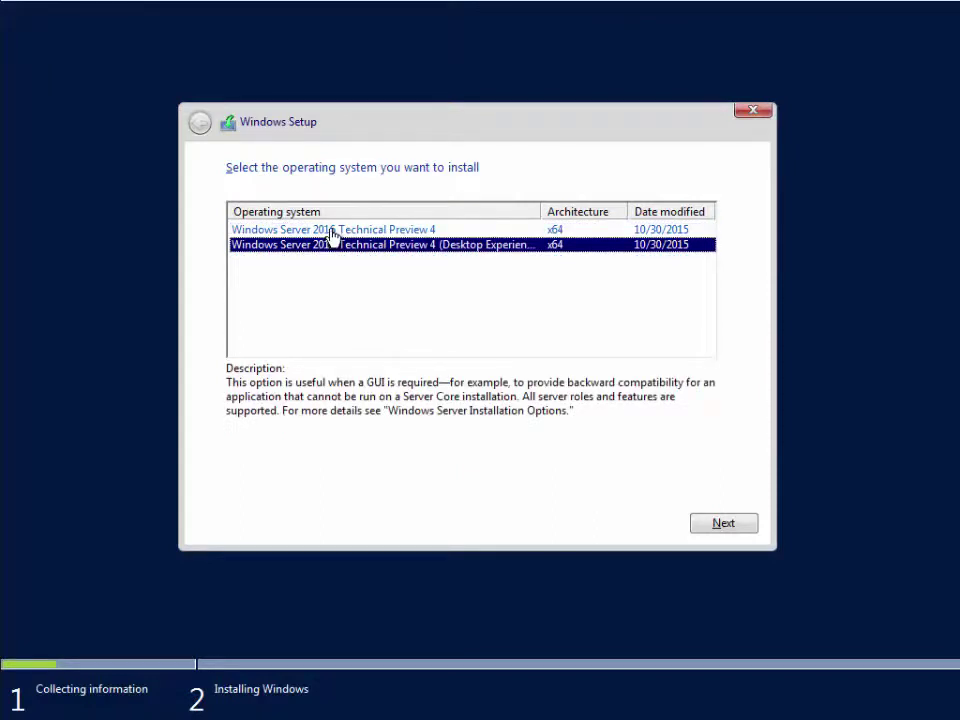
click(333, 236)
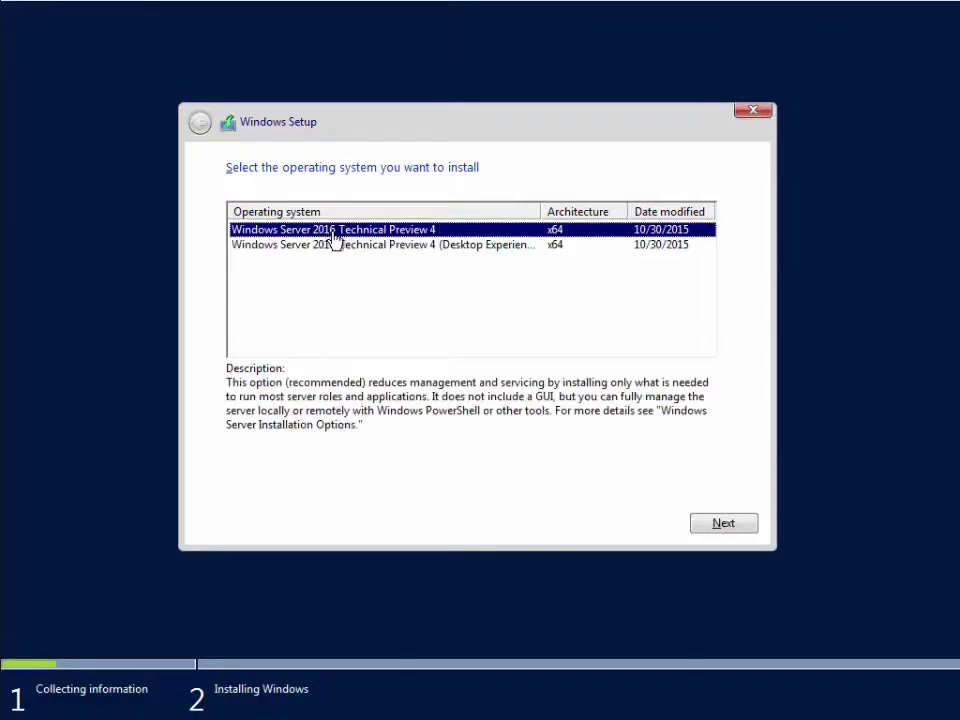
click(721, 526)
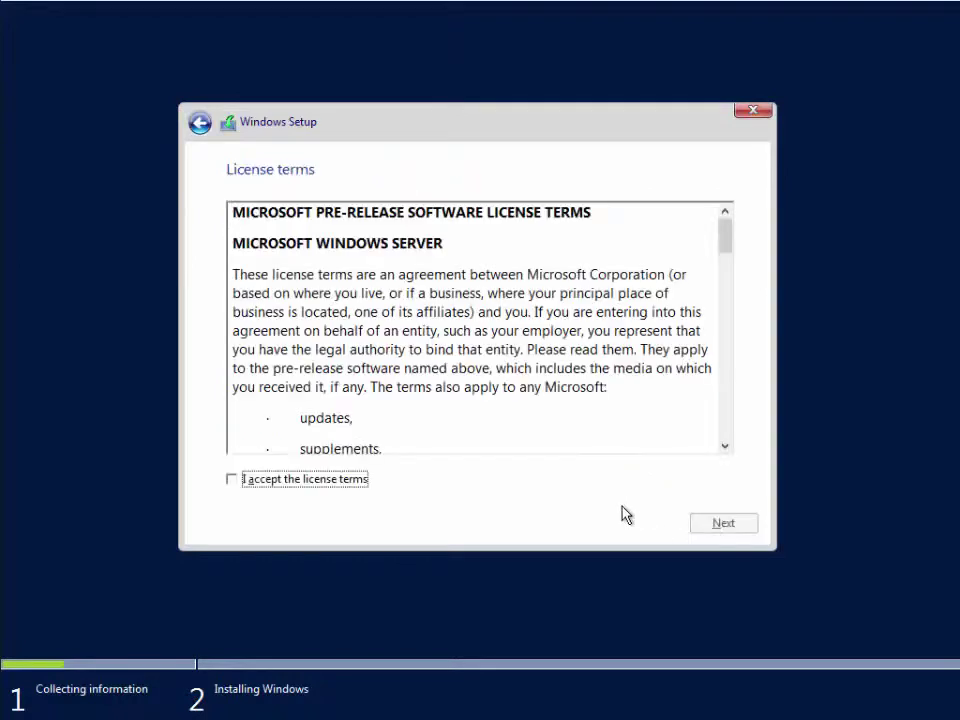
Step: Accept the license terms and choose the Custom: Install Windows only (advanced) installation
click(336, 480)
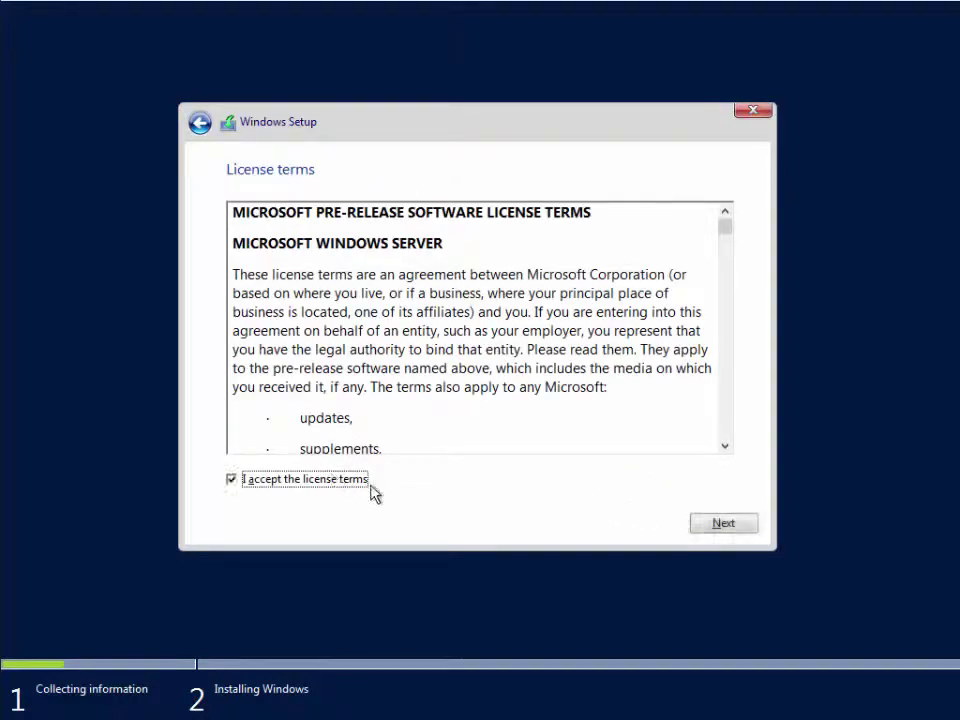
click(703, 527)
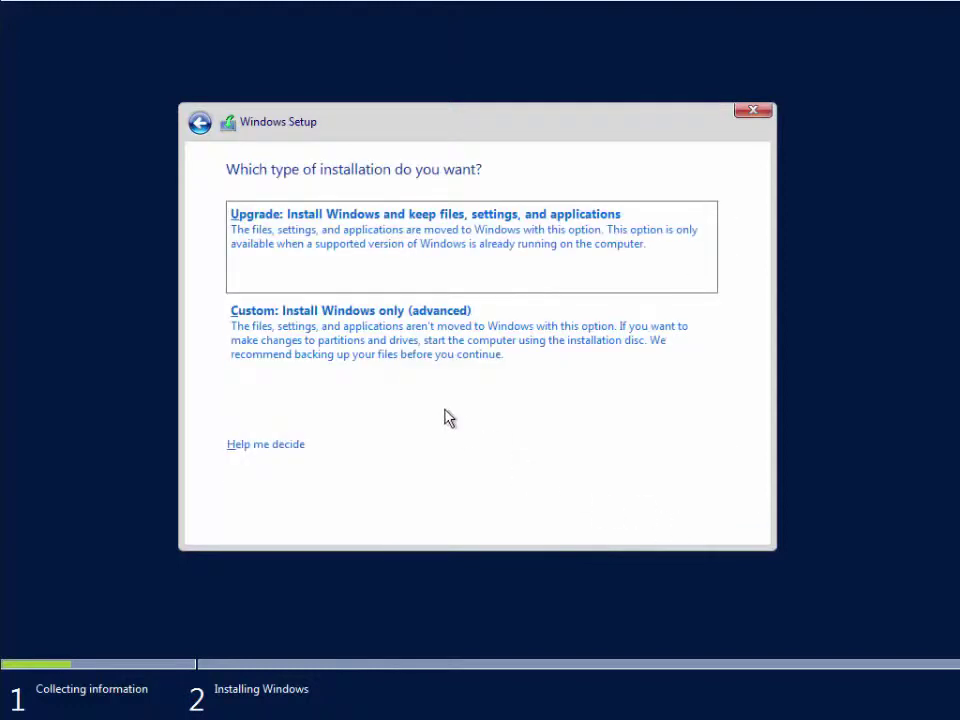
click(418, 336)
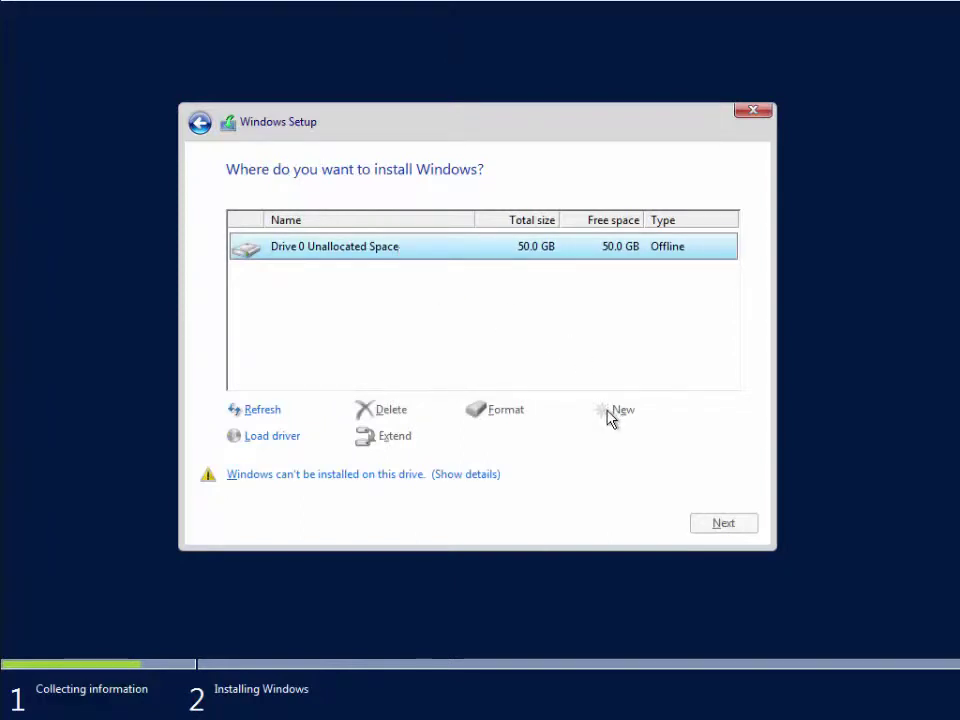
Step: Bring Drive 0 online, create a 51199 MB partition, and install onto the 49.4 GB primary partition
click(460, 474)
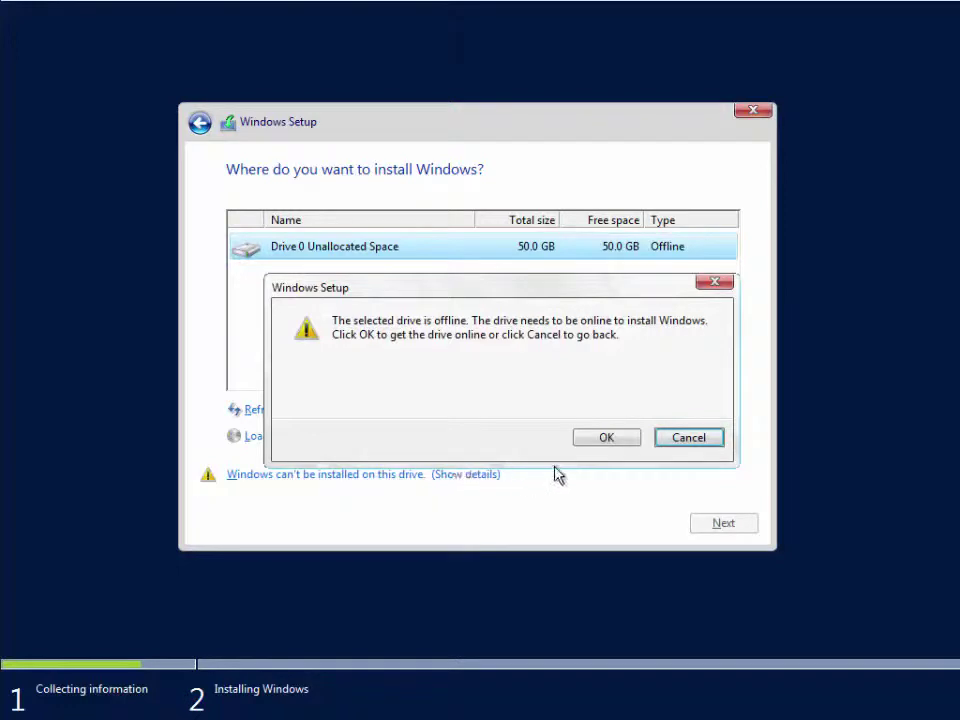
click(602, 441)
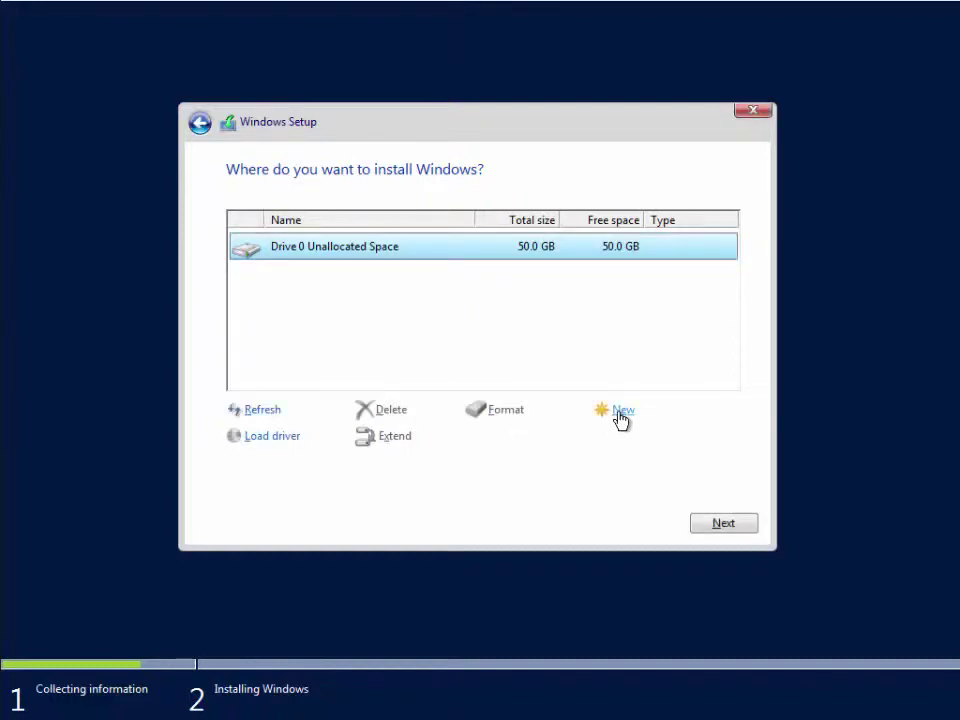
click(620, 412)
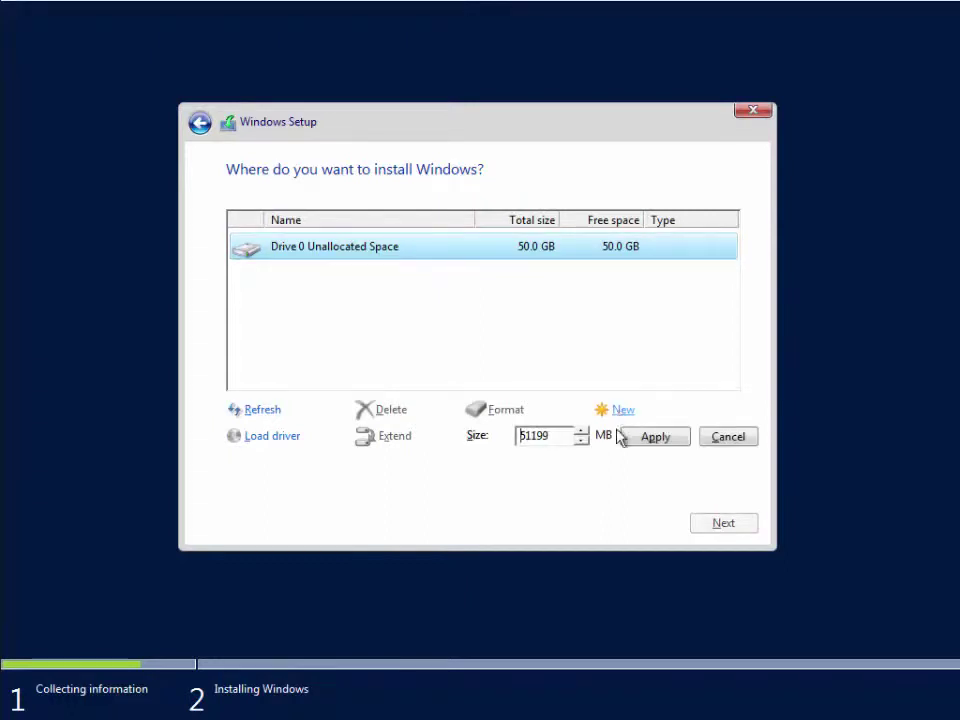
click(654, 441)
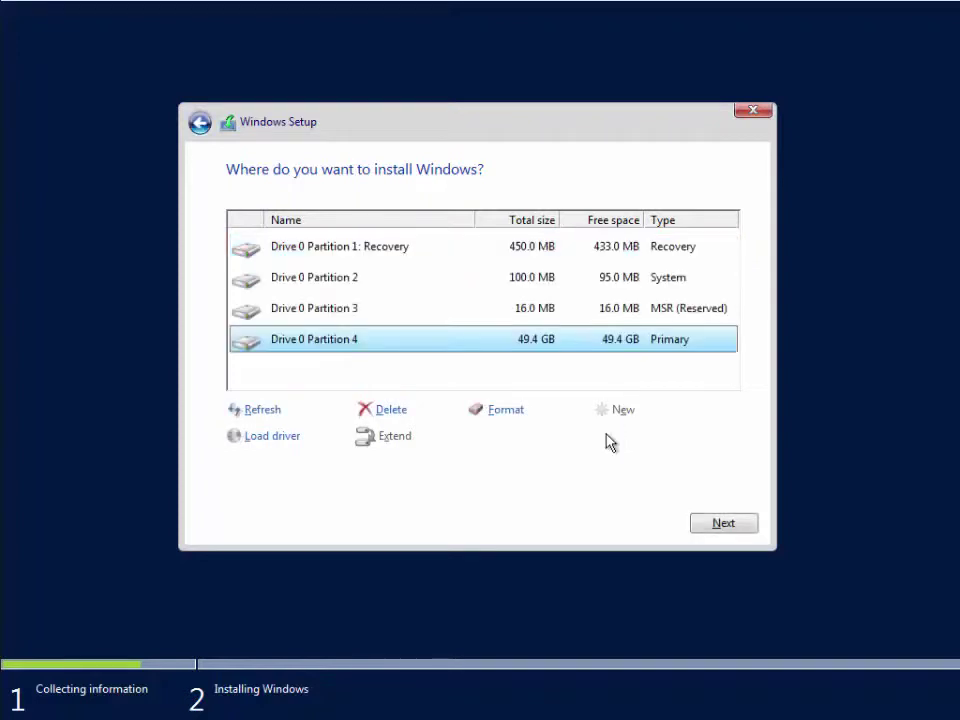
click(722, 524)
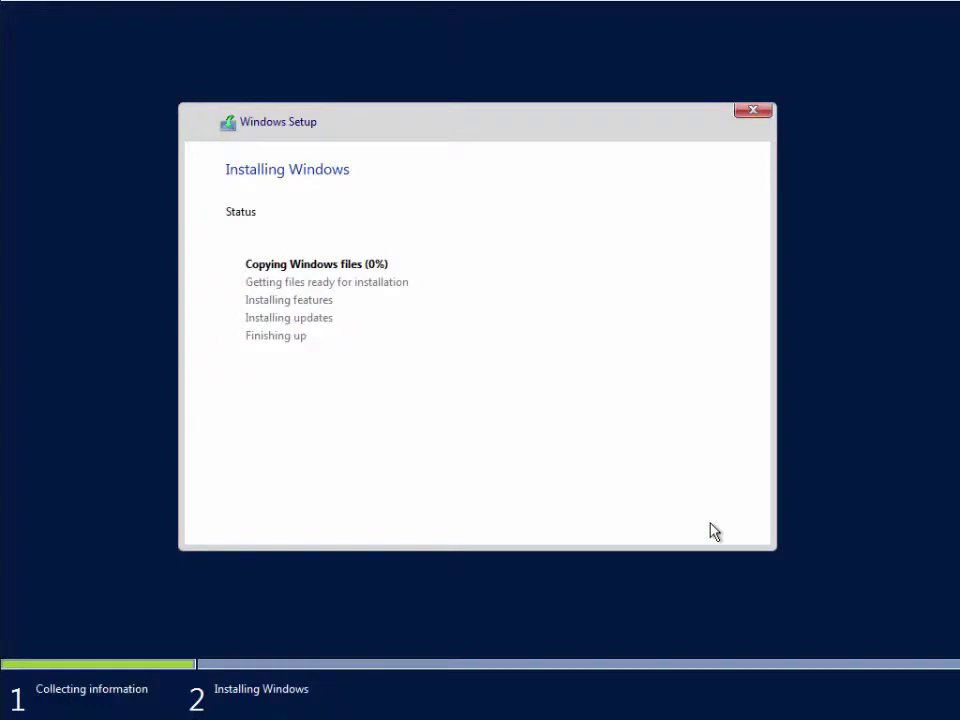
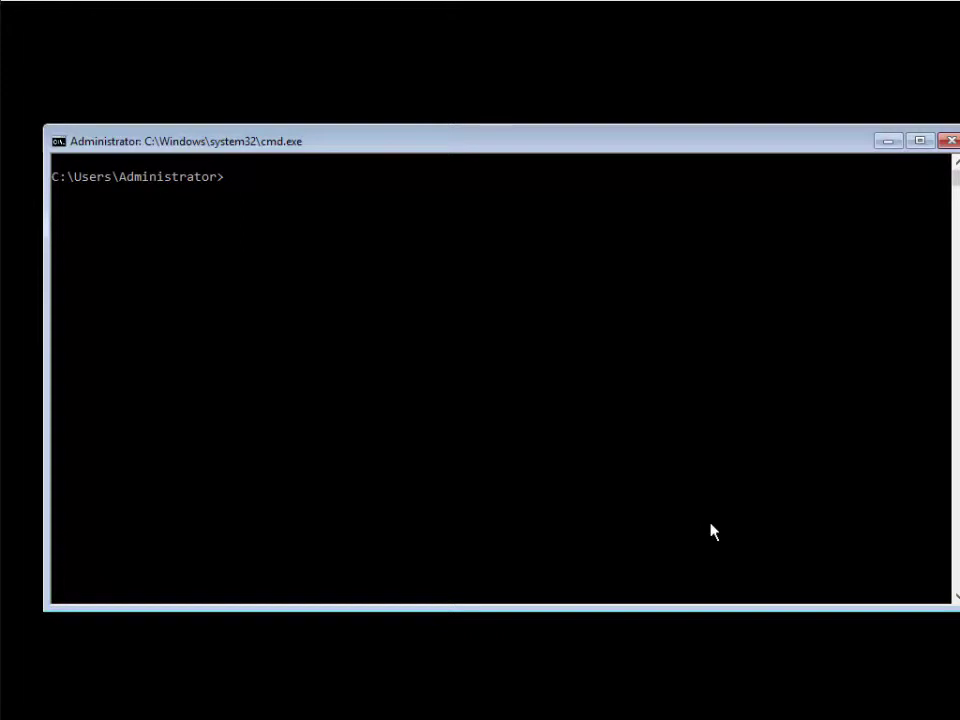
Step: Launch sconfig and choose option 9 to bring up the Date and Time settings
text(sconfig)
key(Return)
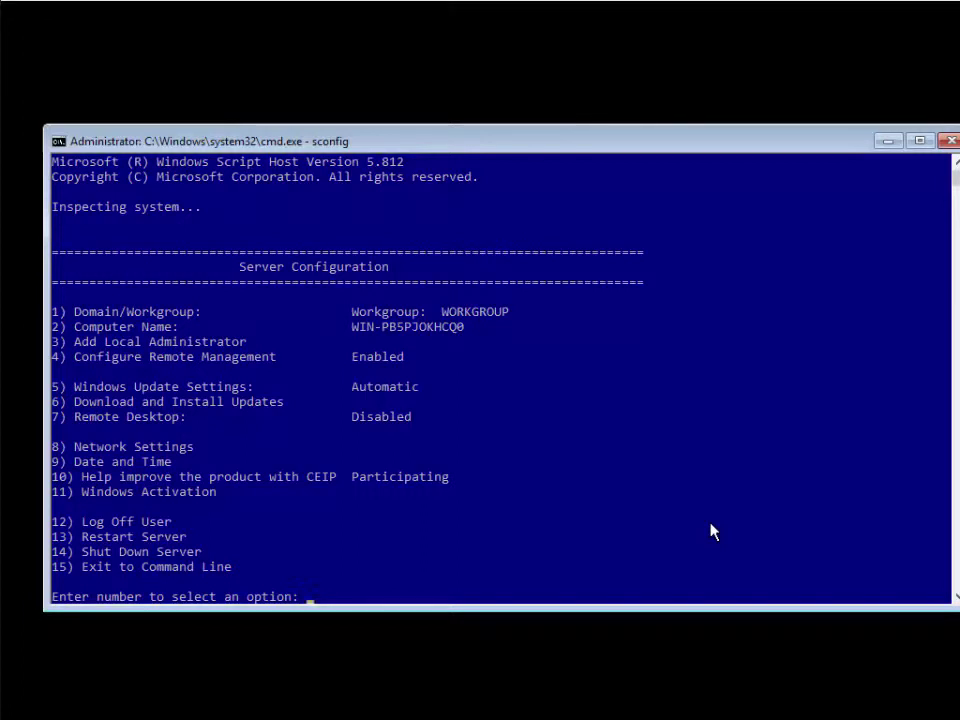
text(9)
key(Return)
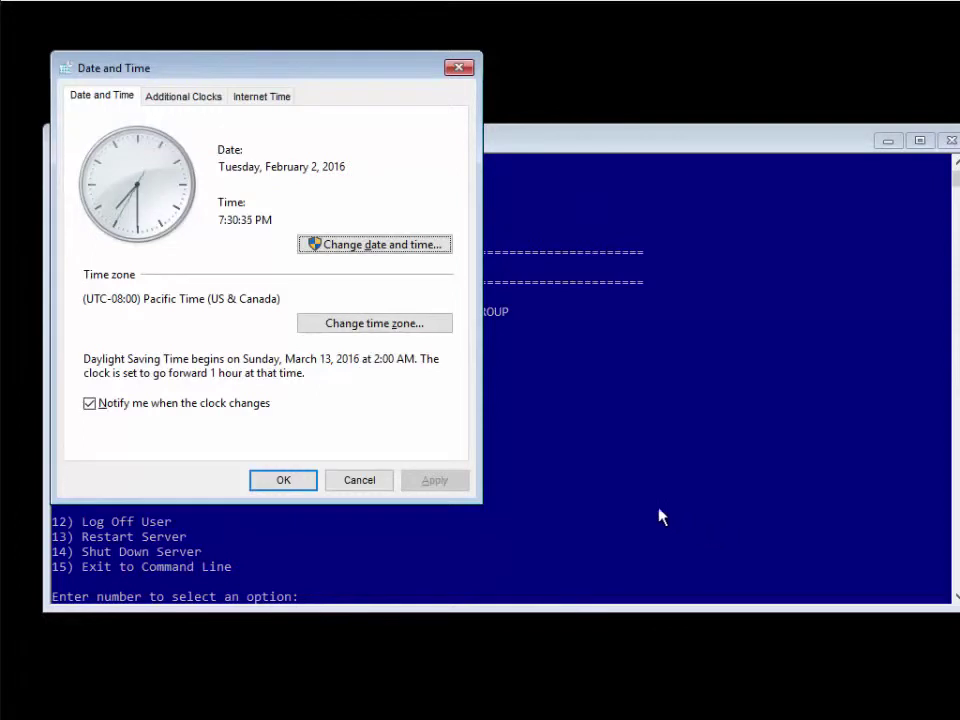
Step: Change the time zone to (UTC-06:00) Central Time (US & Canada), review Internet Time, and close the dialog
click(428, 326)
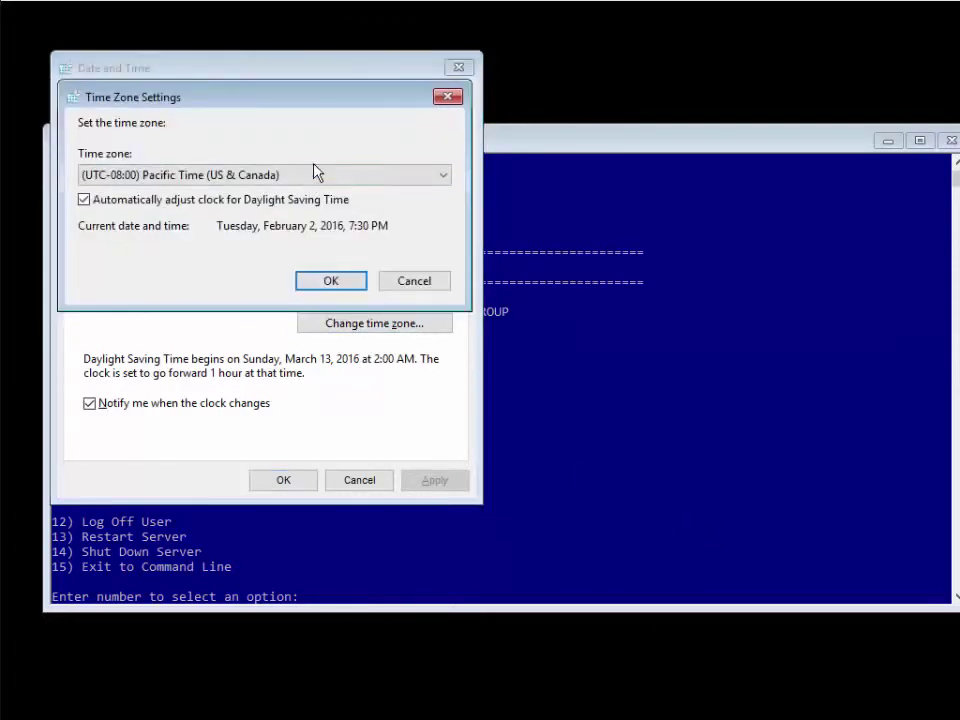
click(314, 174)
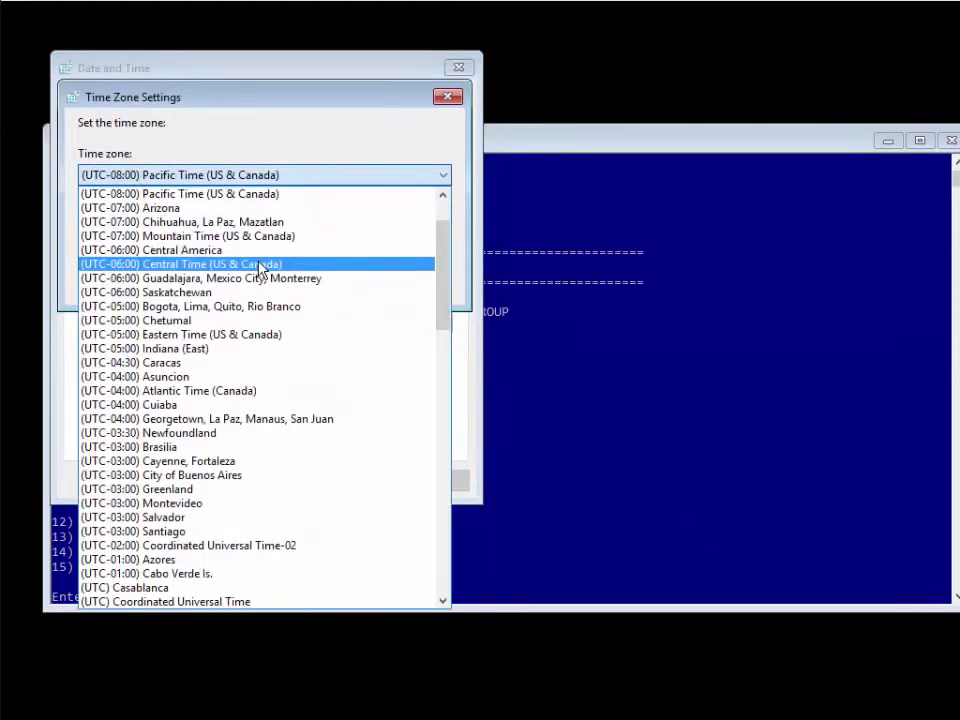
click(261, 265)
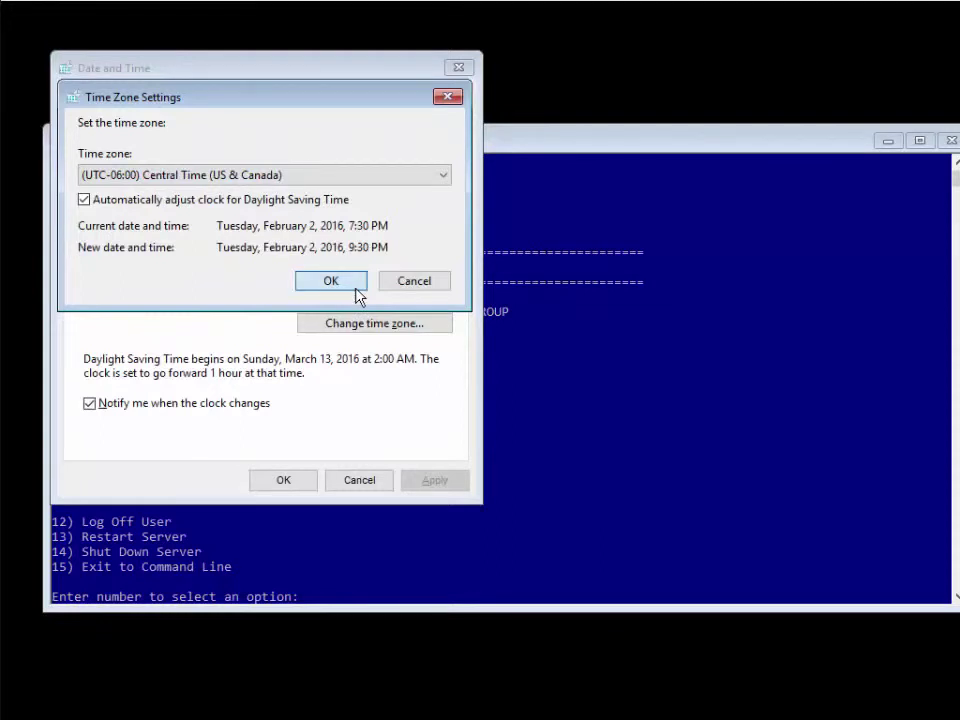
click(356, 288)
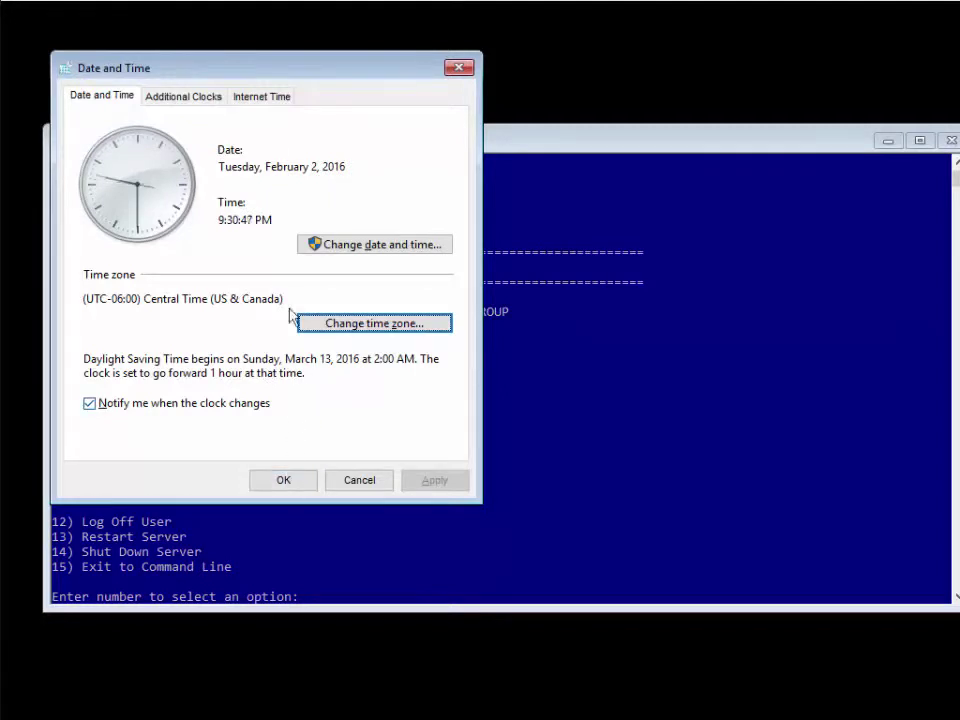
click(288, 98)
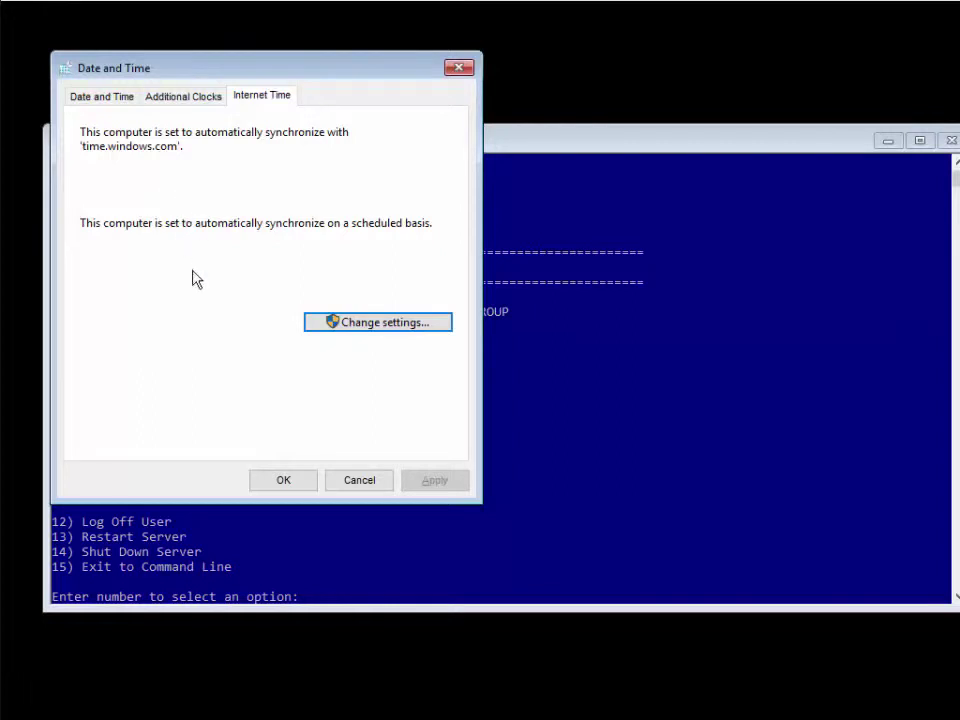
click(290, 484)
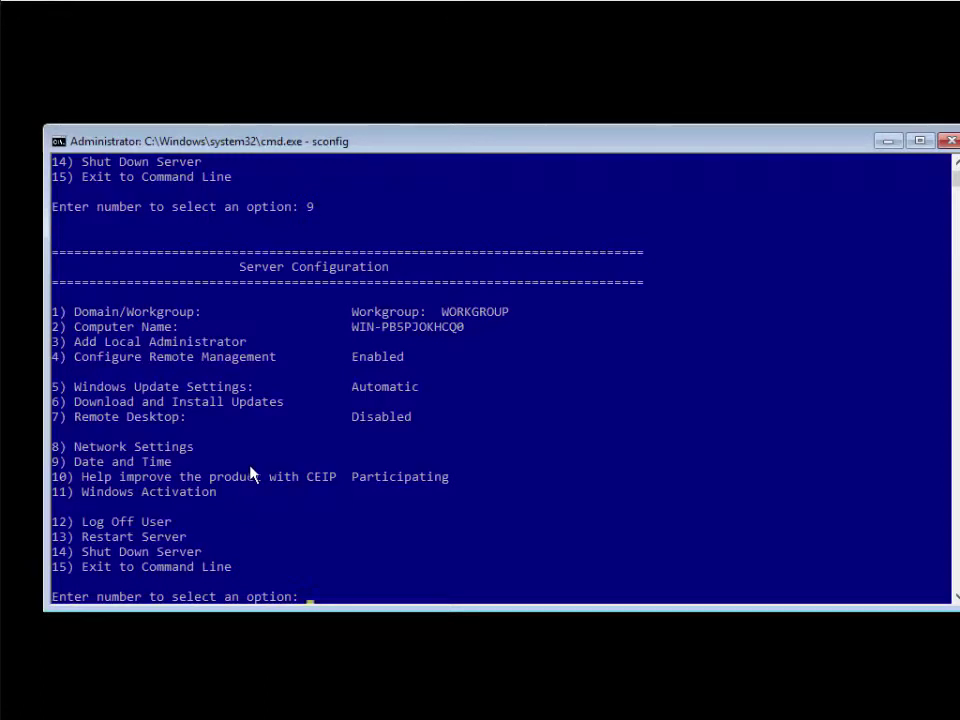
Step: Highlight the Automatic Windows Update and Disabled Remote Desktop values in the sconfig menu
drag(345, 388, 428, 396)
click(456, 399)
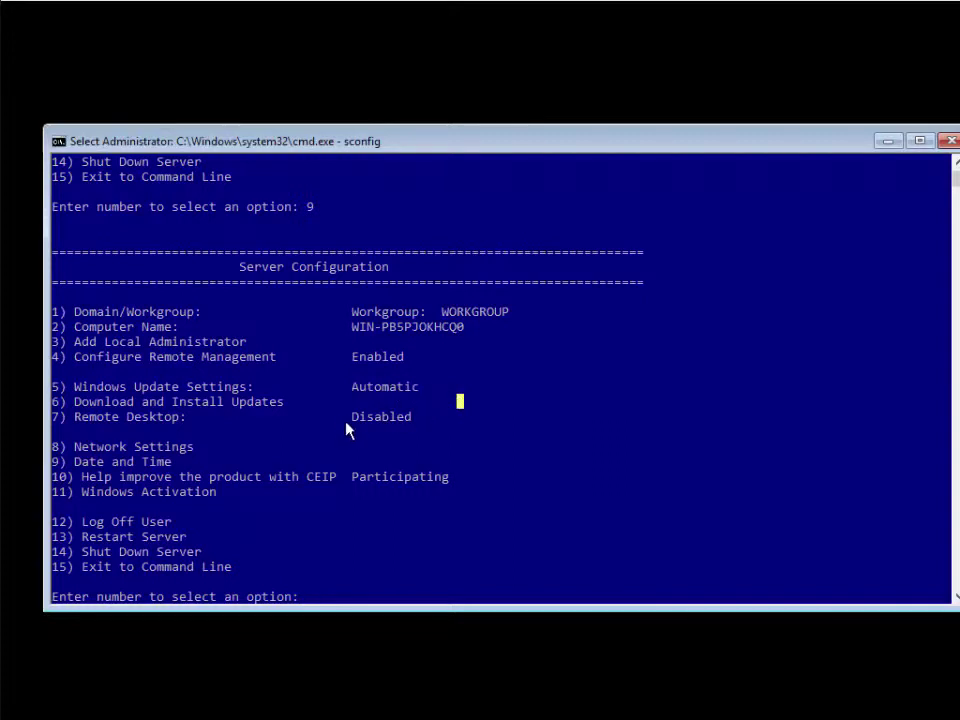
drag(341, 424, 416, 424)
click(447, 450)
Step: Choose option 2 and enter the new computer name Srv404TS
text(2)
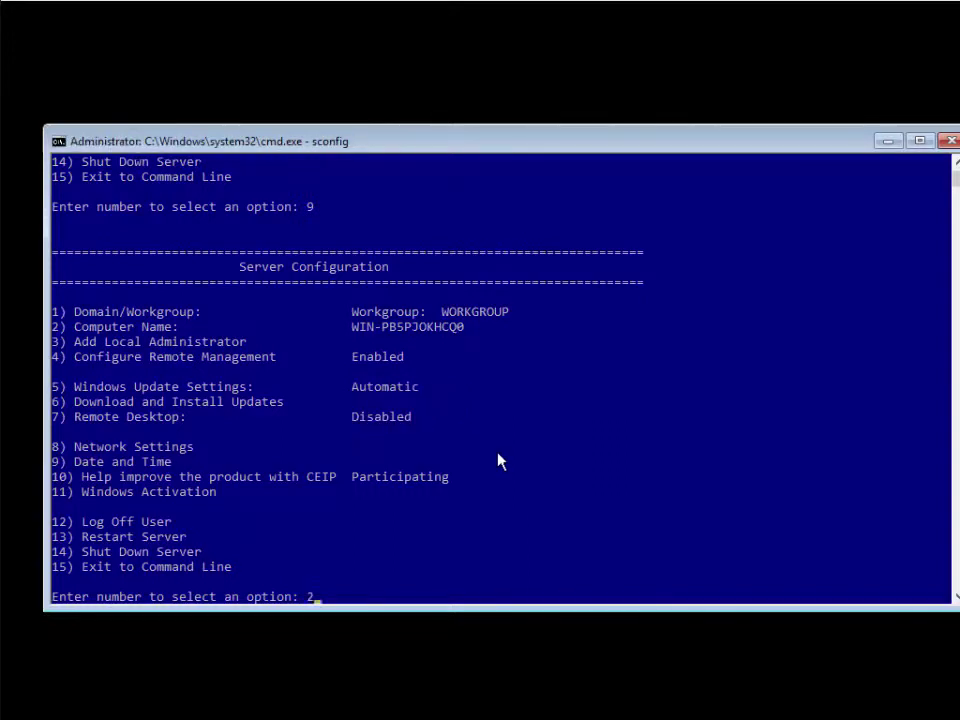
key(Return)
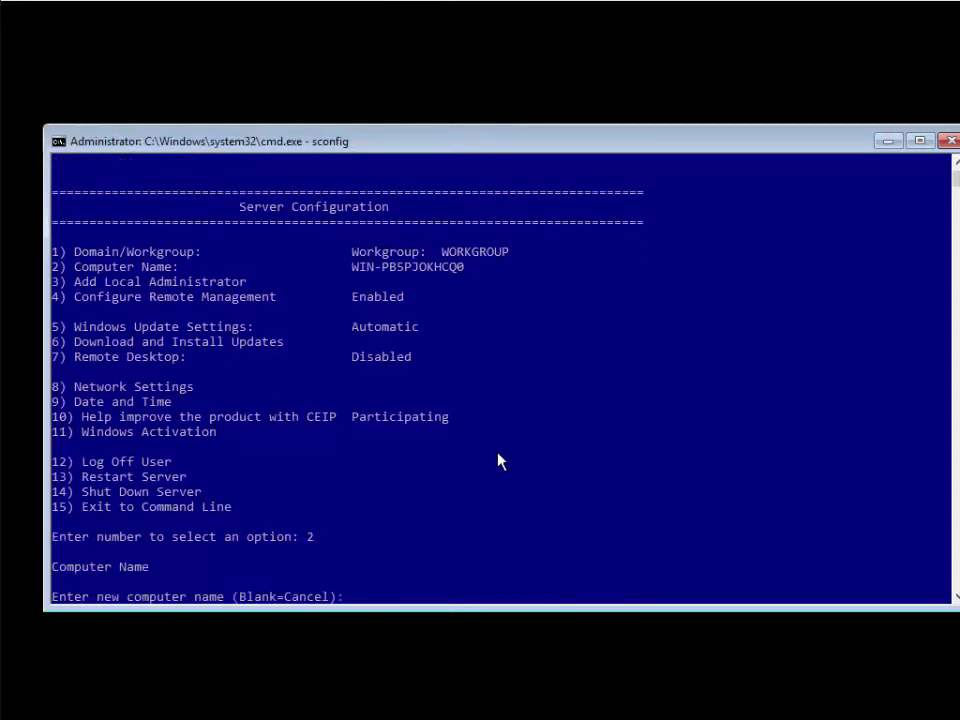
text(Srv4)
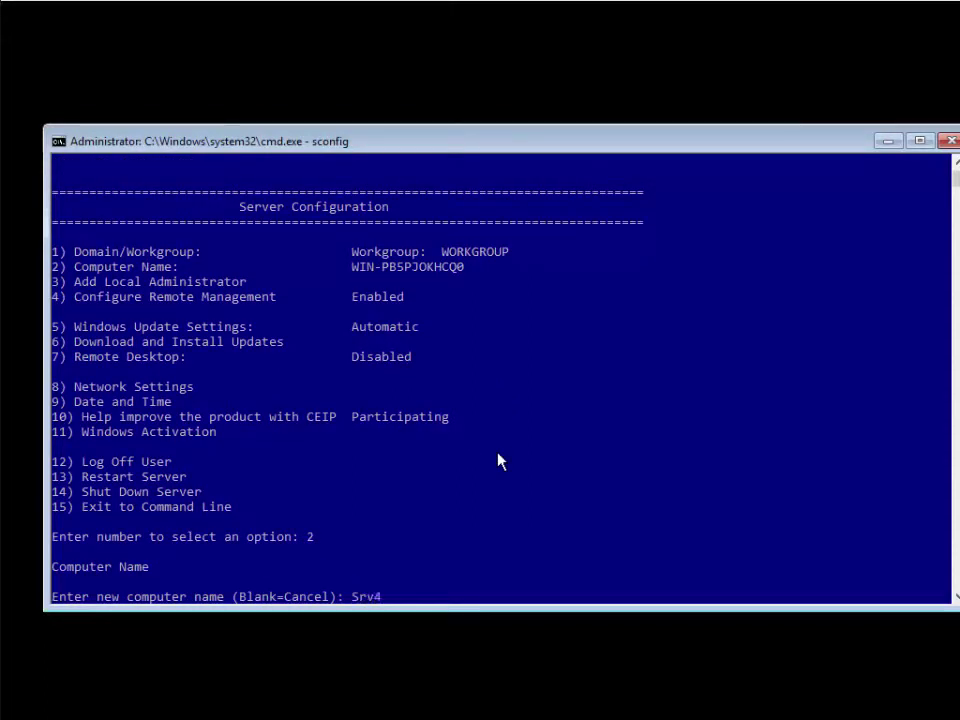
text(04TechSupport)
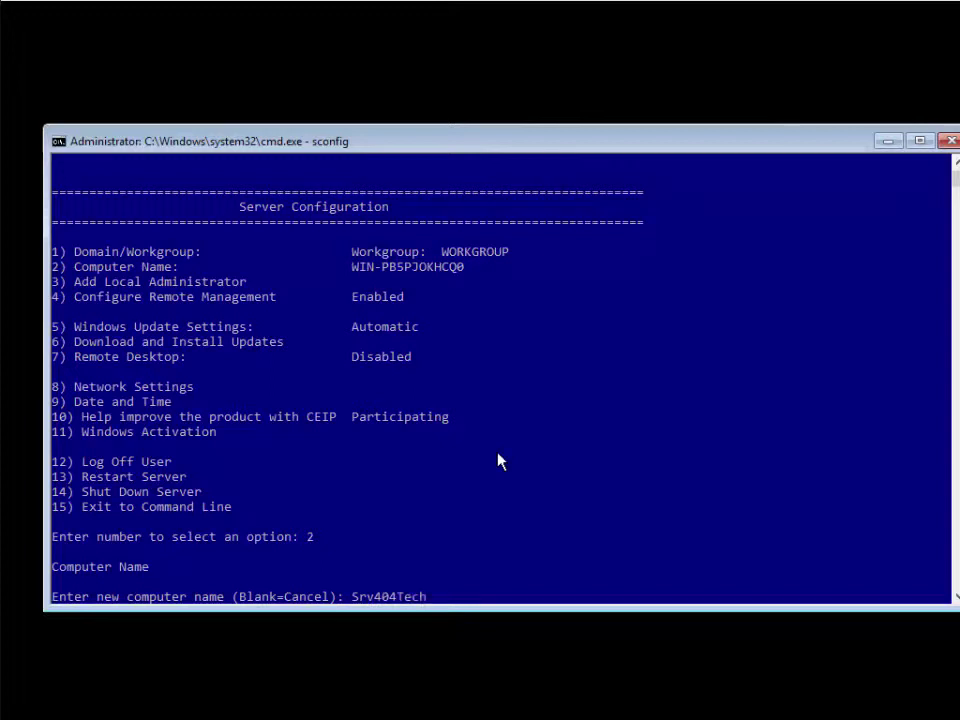
key(BackSpace)
key(BackSpace)
key(BackSpace)
key(BackSpace)
key(BackSpace)
key(BackSpace)
key(BackSpace)
key(BackSpace)
key(BackSpace)
key(BackSpace)
text(S)
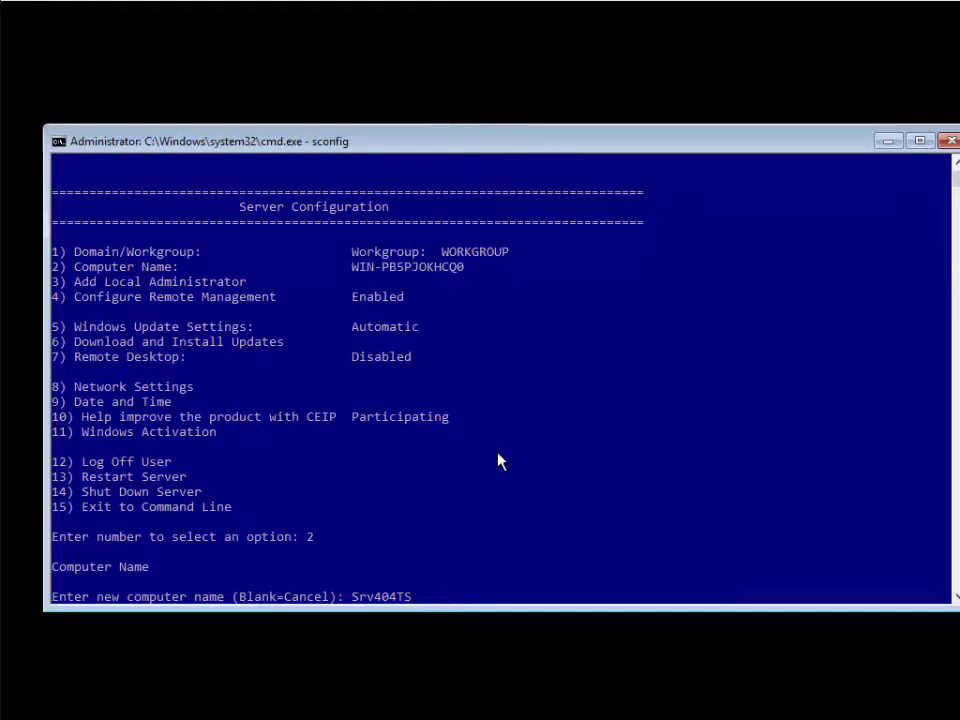
key(Return)
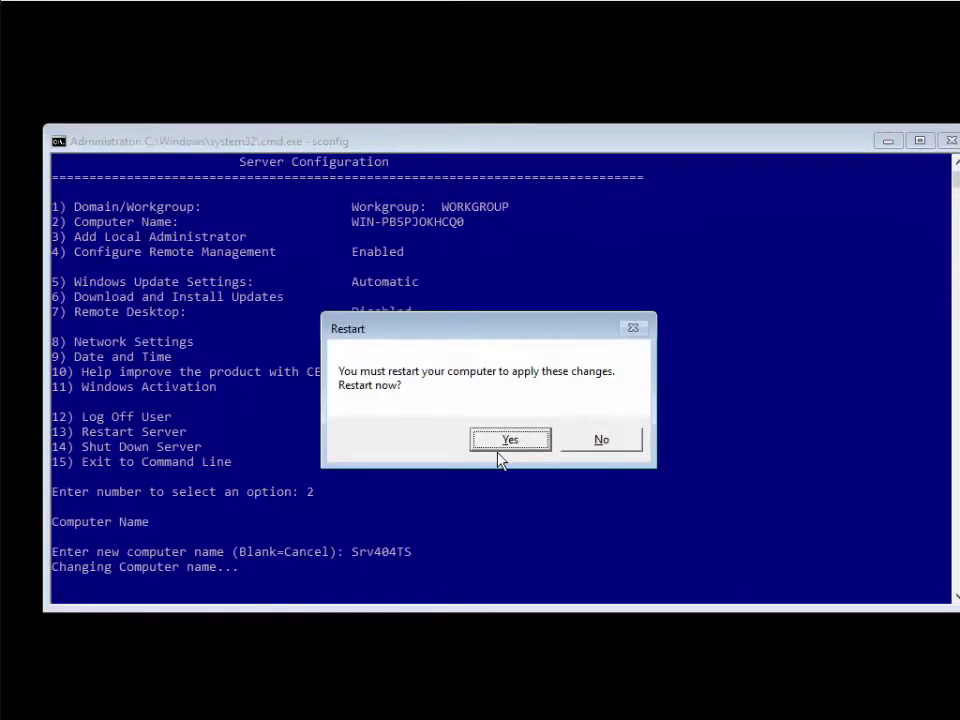
Step: Confirm the restart so the server reboots to the Administrator logon prompt
click(514, 446)
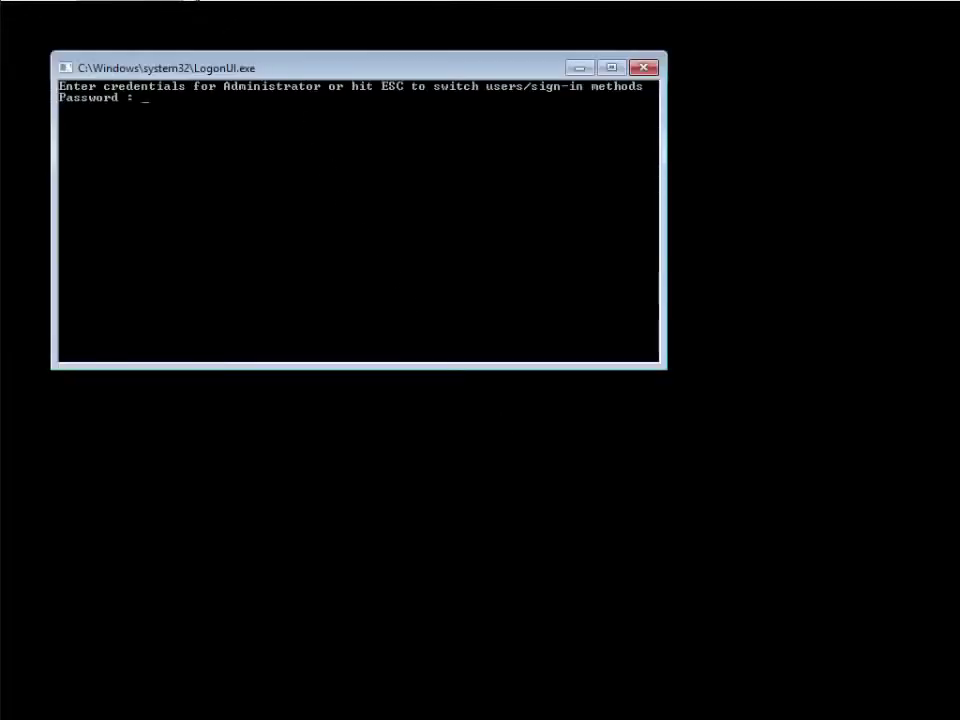
Step: Sign in as Administrator by entering the account password
key(alt+v)
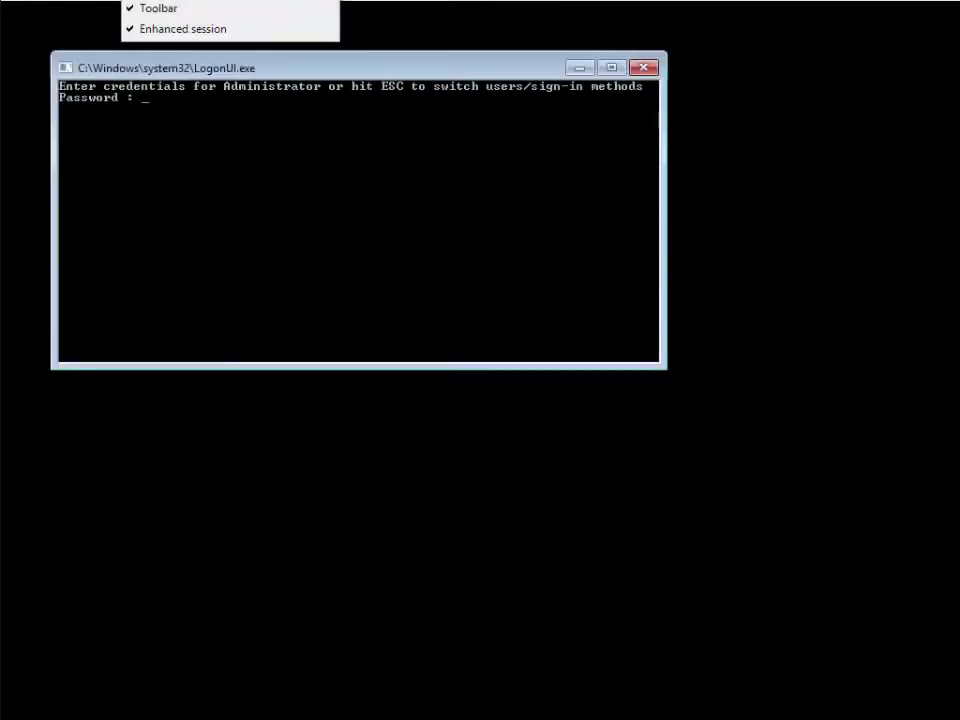
key(Right)
key(Escape)
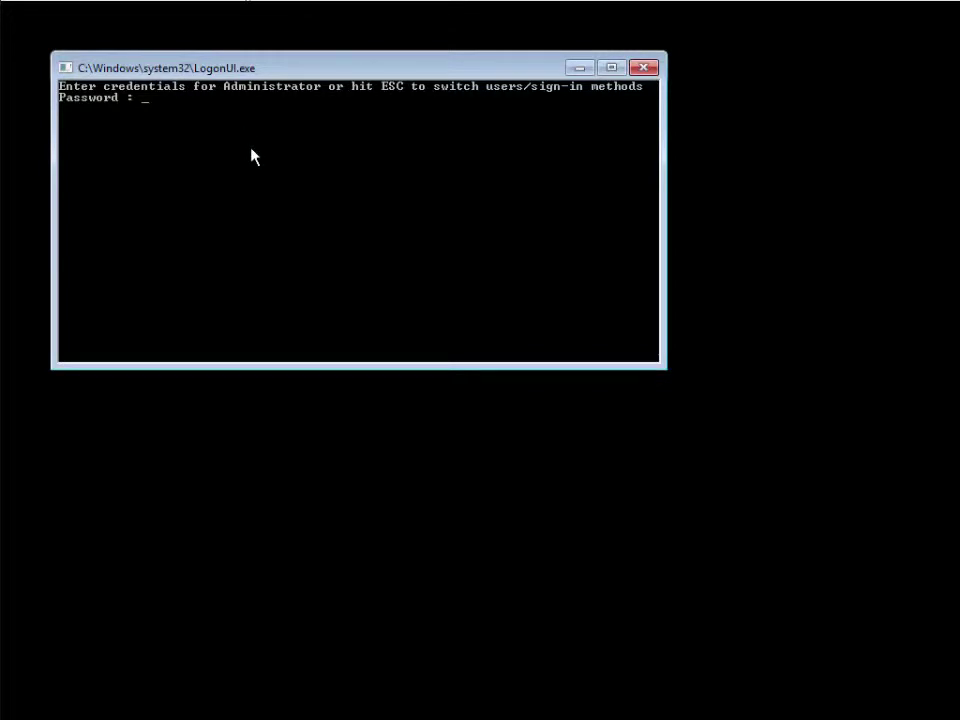
text(*********)
key(Return)
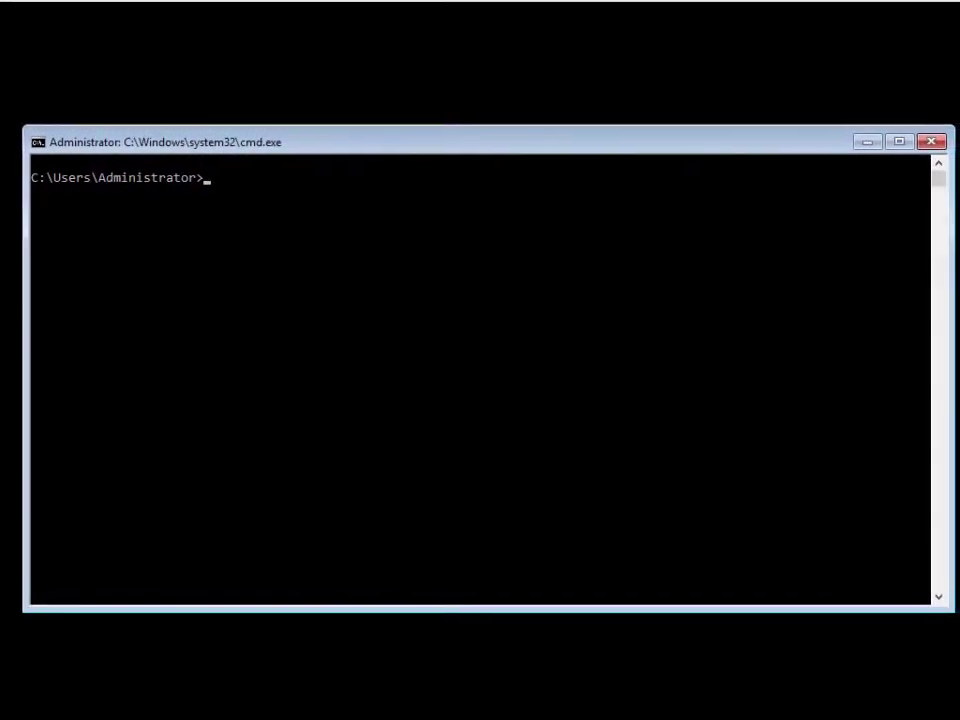
Step: Run sconfig and check that the Computer Name line now reads SRV404TS
text(sconfig)
key(Return)
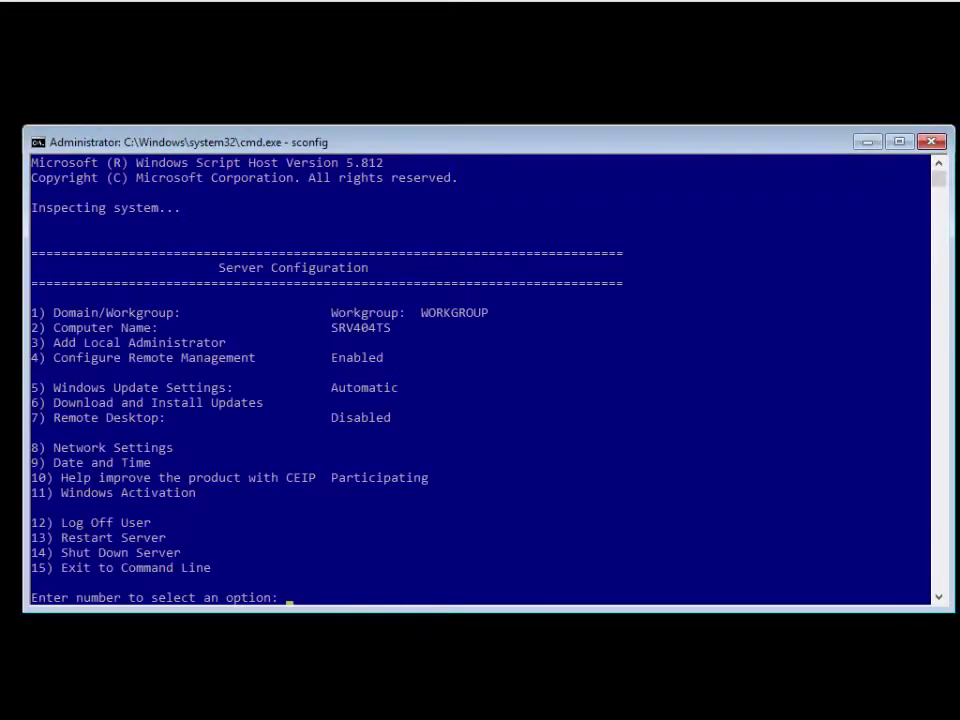
drag(338, 328, 433, 345)
click(400, 330)
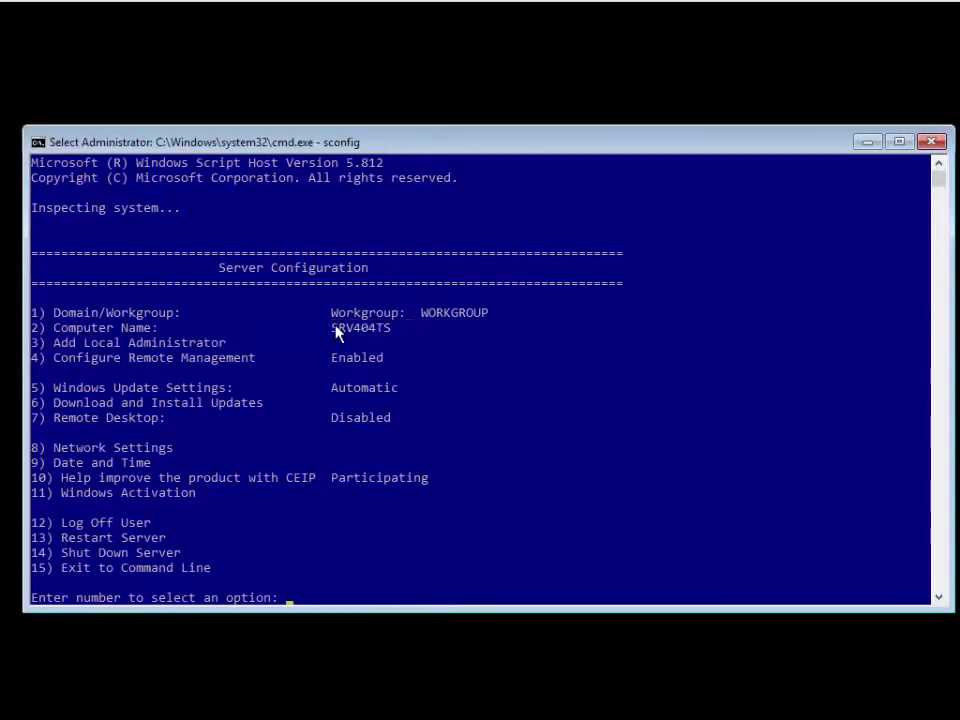
drag(336, 328, 386, 342)
click(386, 343)
Step: Exit sconfig with option 15 and run start powershell
text(15)
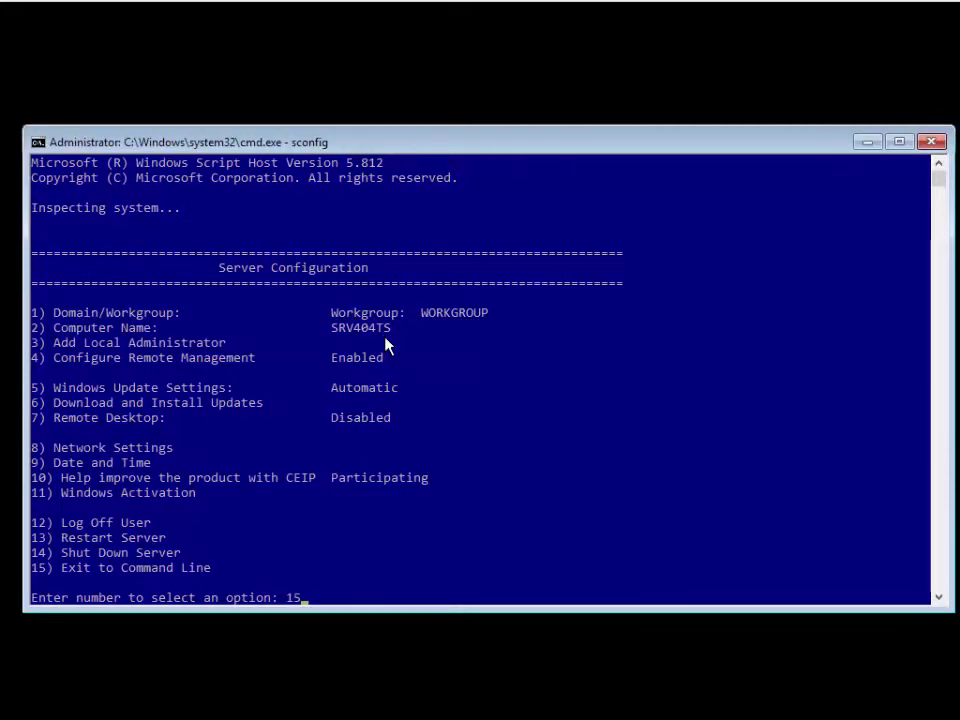
key(Return)
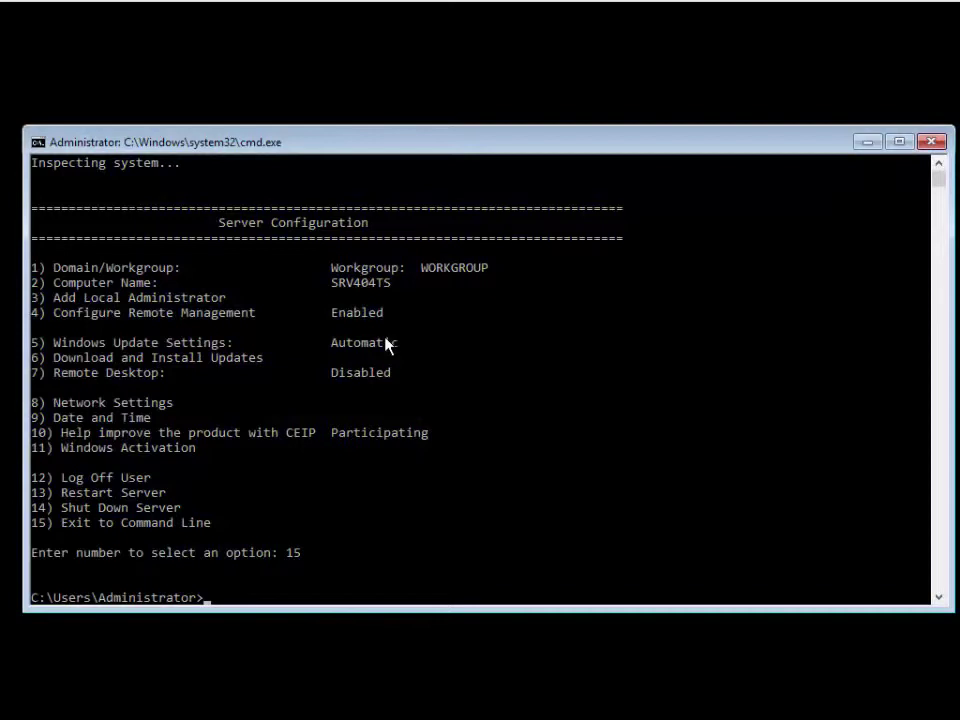
text(start powershell)
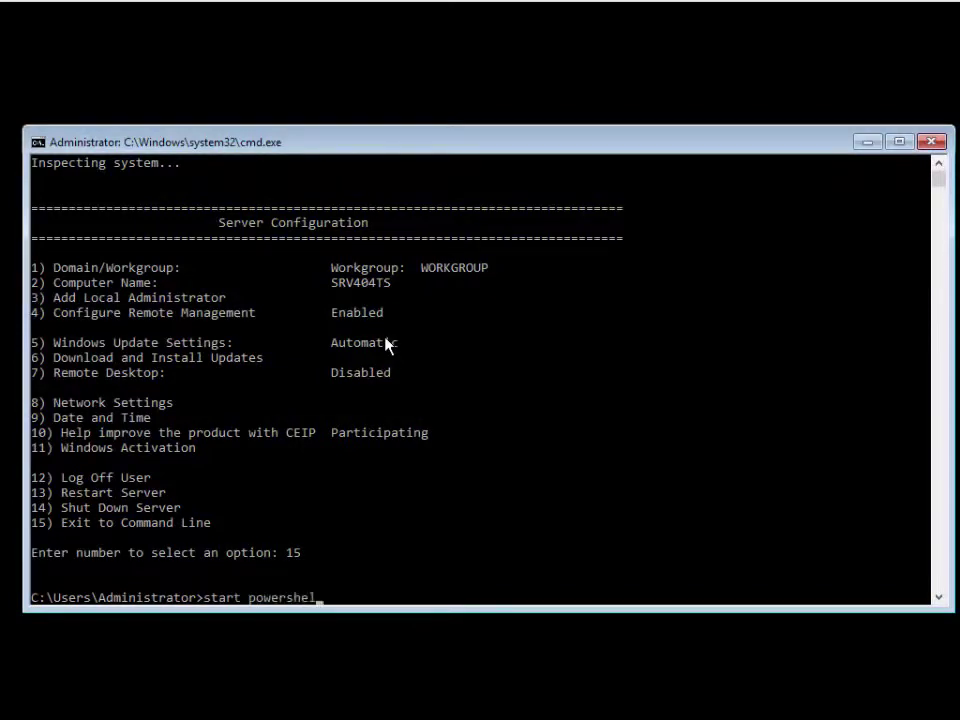
key(Return)
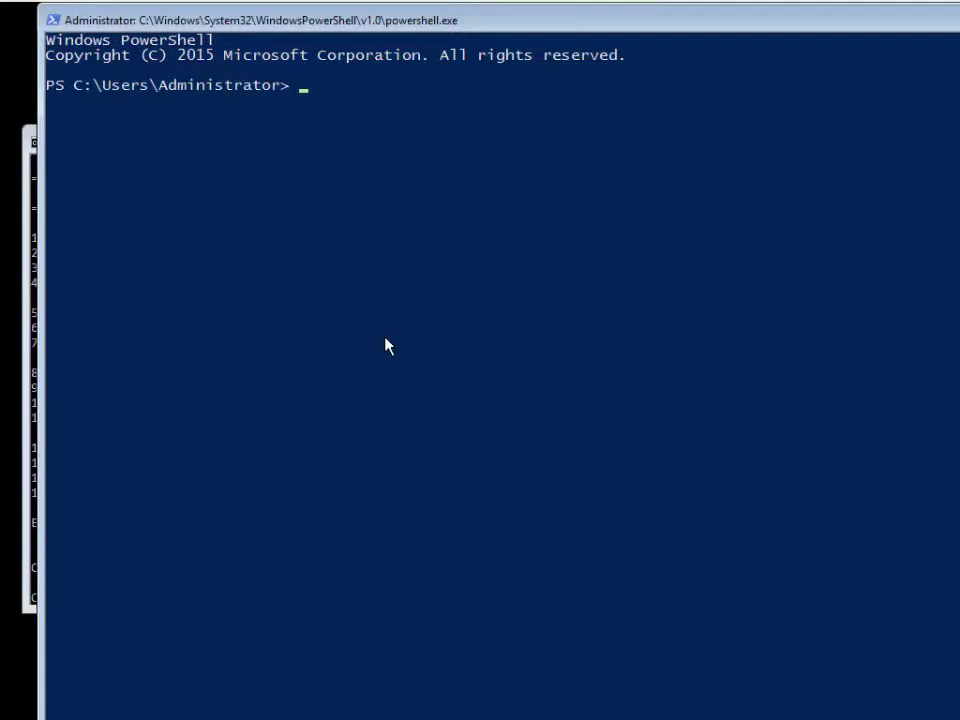
Step: Show $psversiontable (PSVersion 5.0.10586.0) and confirm Web-Server (IIS) is Available but not installed
text($psversiontable)
key(Return)
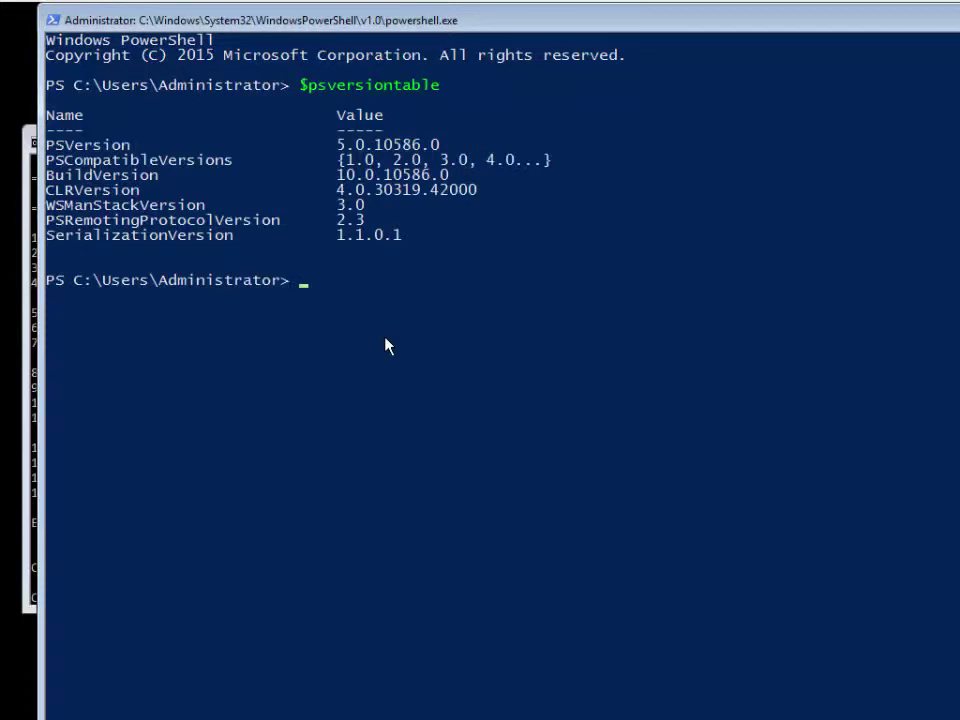
text(get-windowsfeature w)
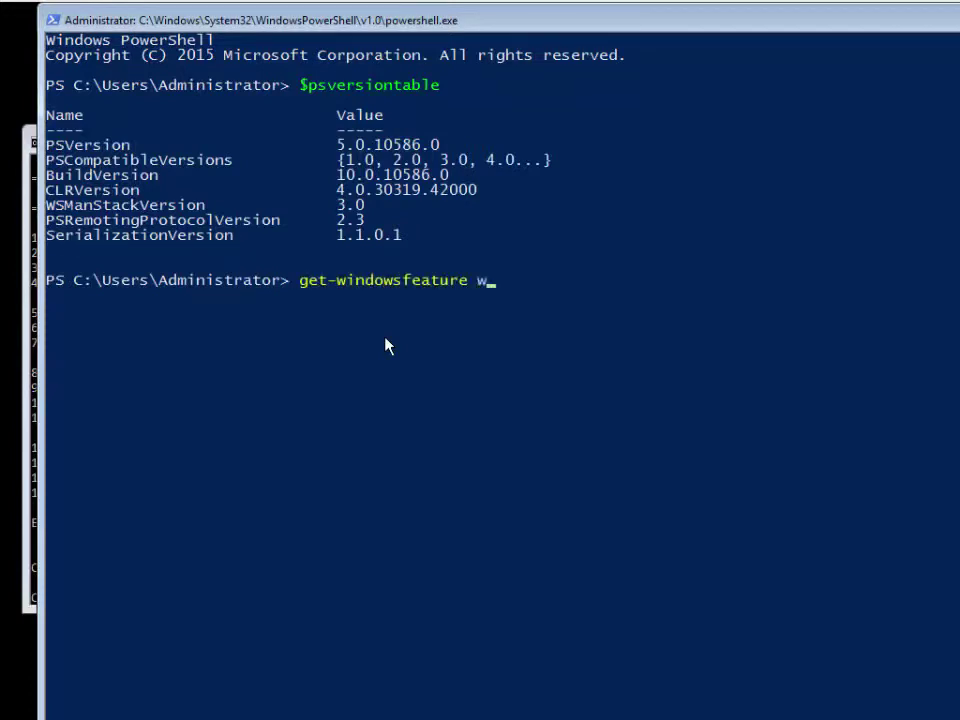
text(eb-server)
key(Return)
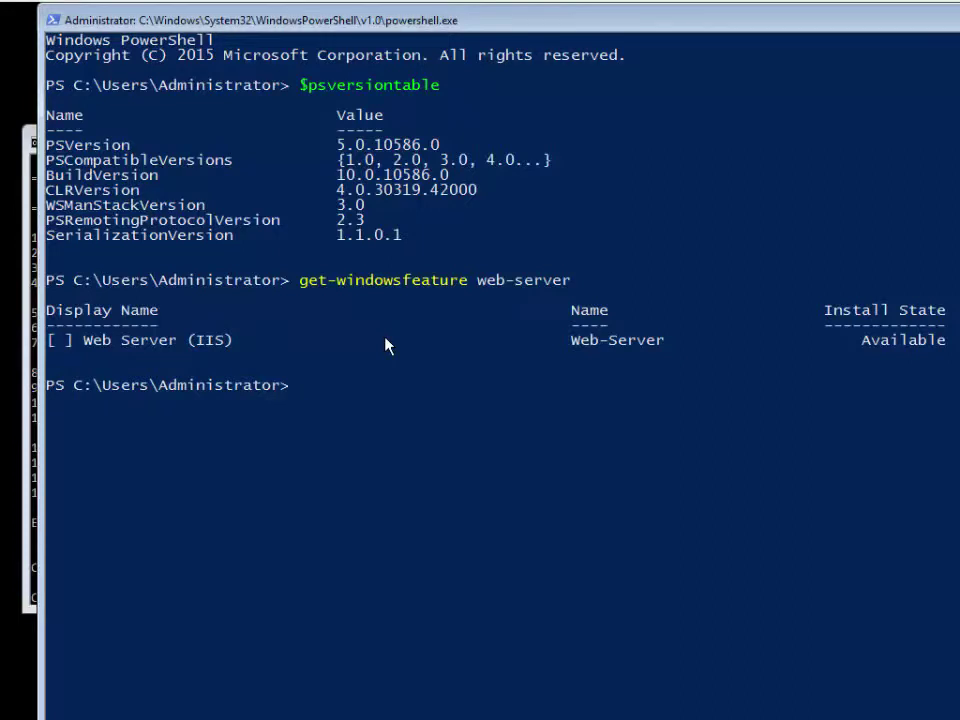
Step: Type the install-windowsfeature web-server command
text(install-wind)
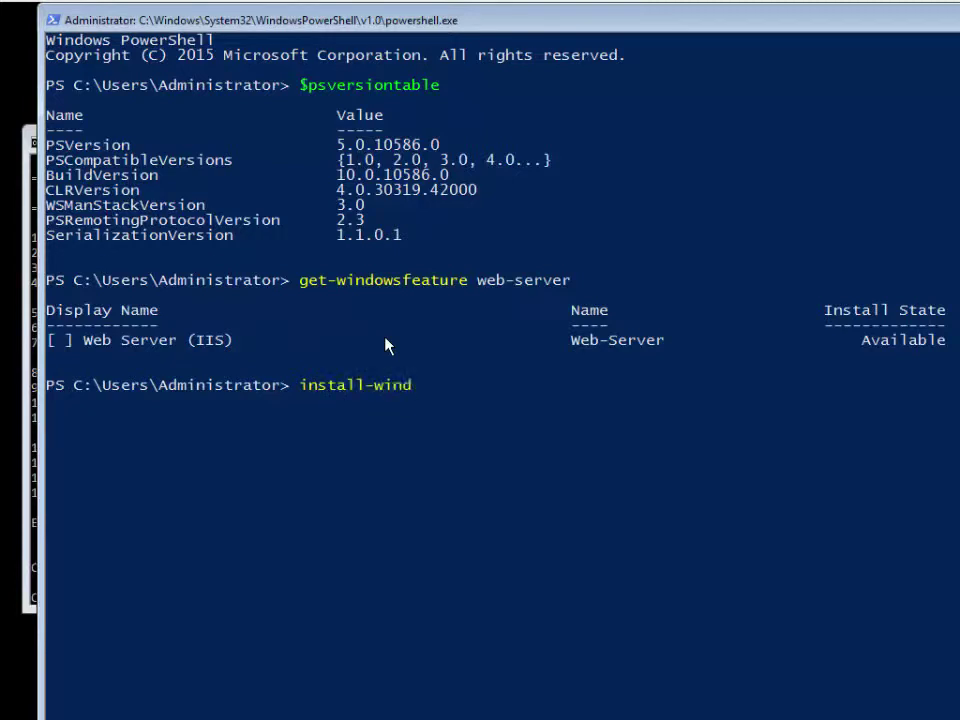
text(owsfeature)
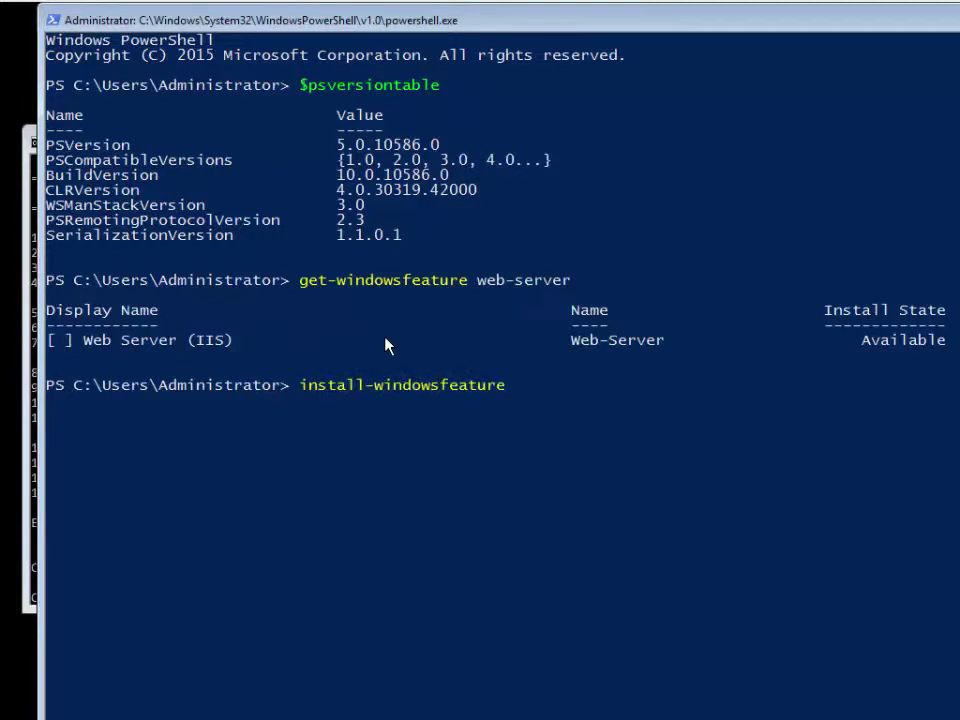
text( web-server)
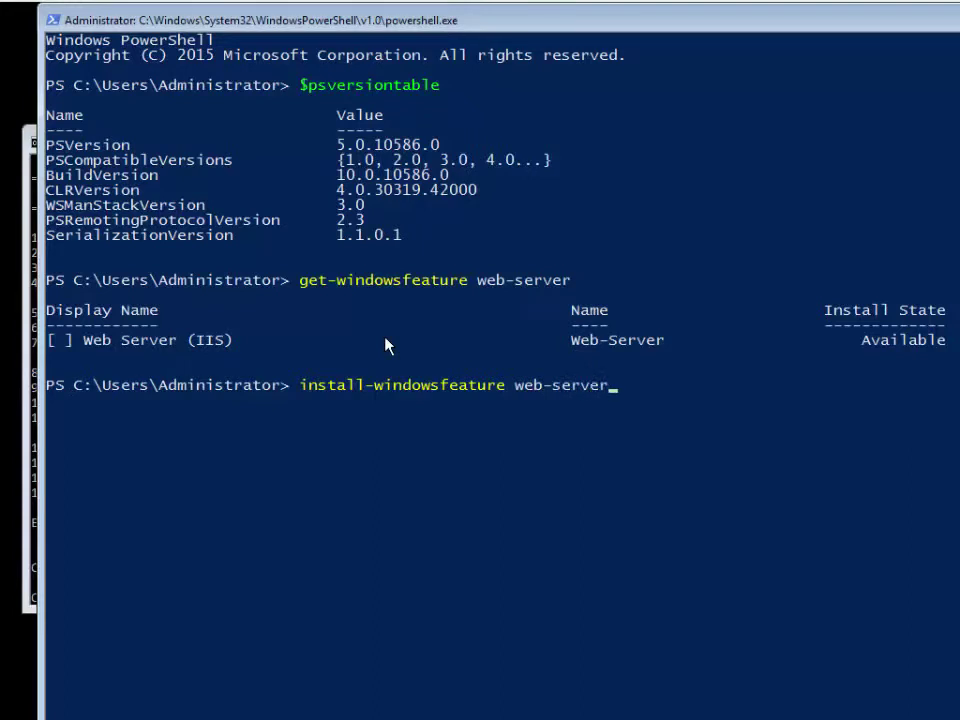
Step: Run install-windowsfeature web-server until it reports Success True with no restart needed
key(Return)
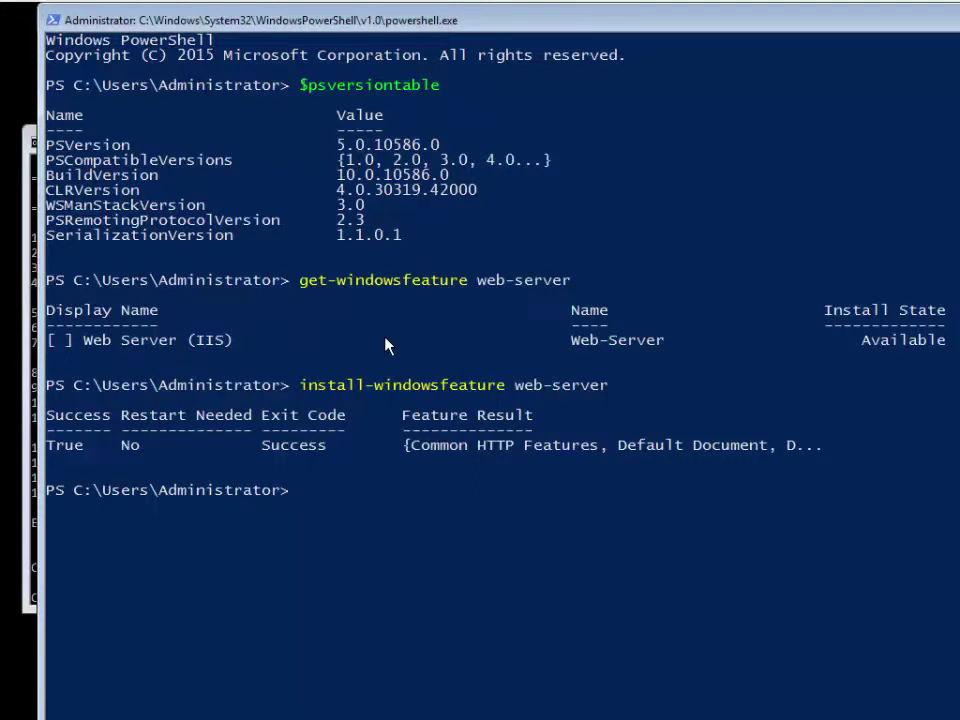
Step: Exit PowerShell, run sconfig and shut down the server with option 14
text(exit)
key(Return)
text(sconfig)
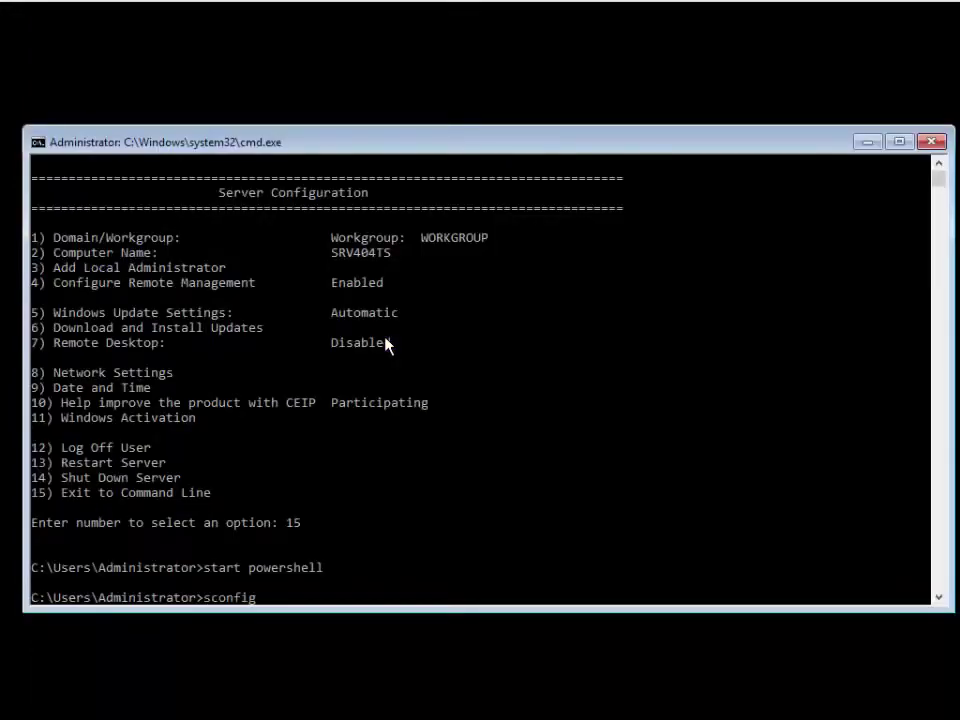
key(Return)
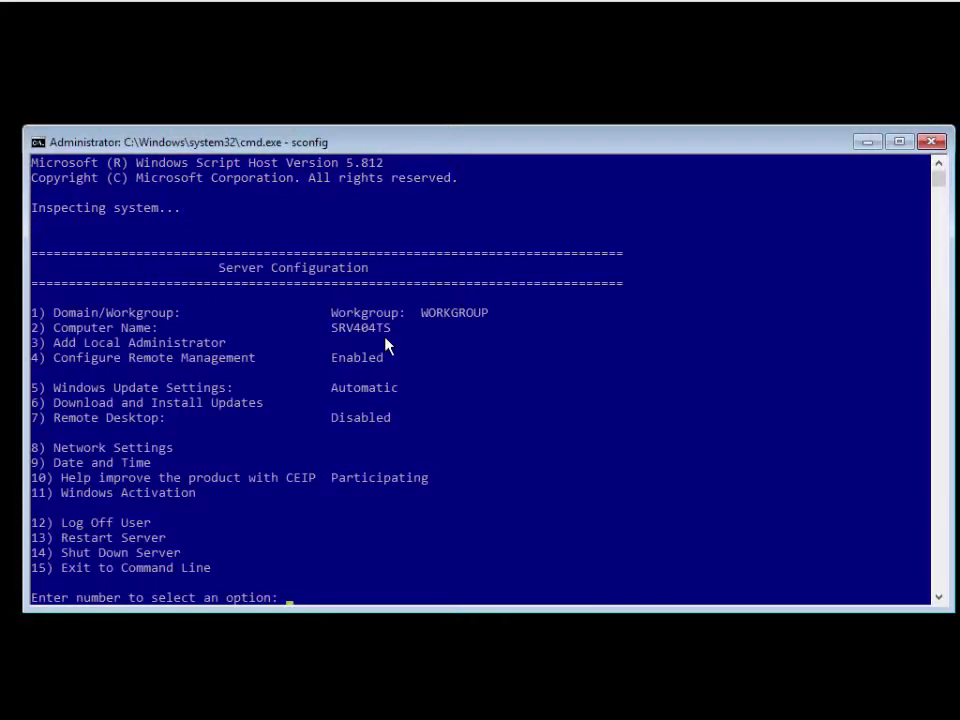
text(13)
key(BackSpace)
text(4)
key(Return)
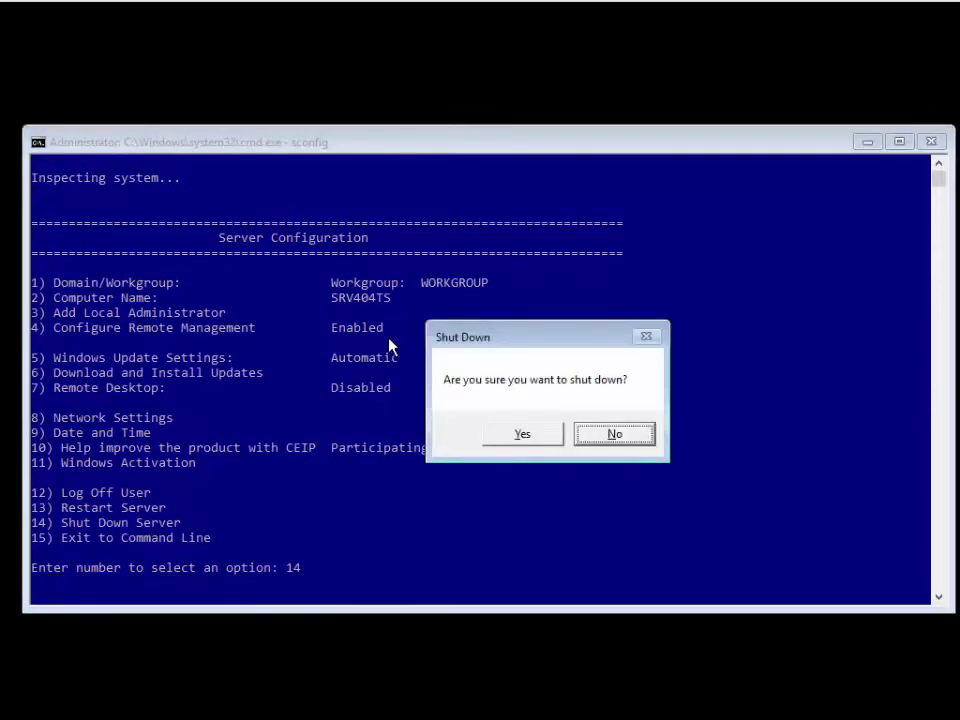
click(514, 433)
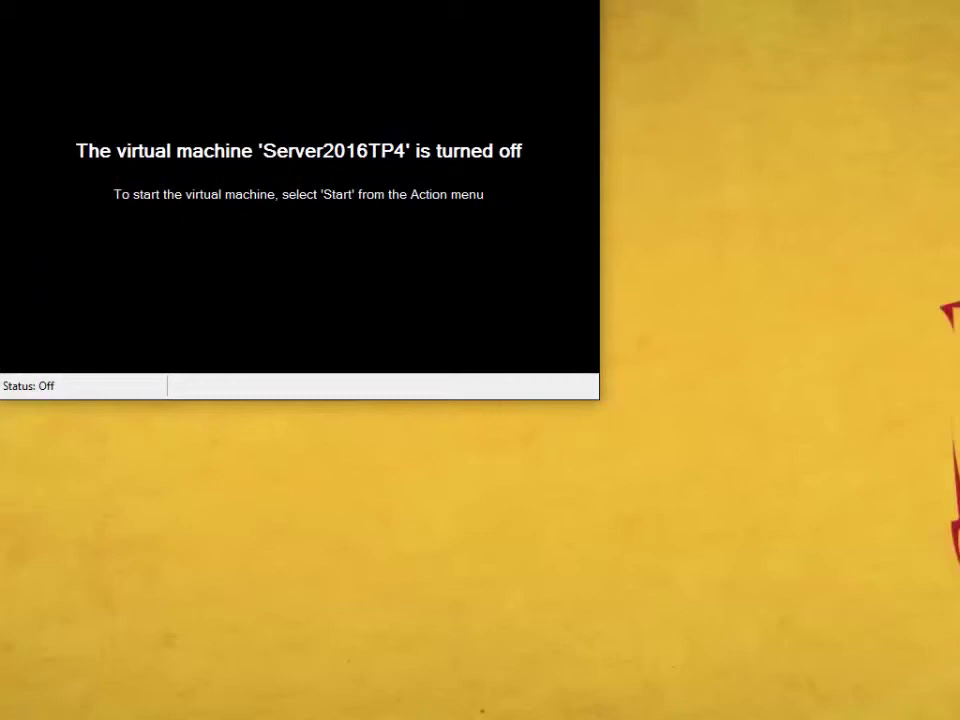
Step: Move DVD Drive to the top of Server2016TP4's firmware boot order and start the VM
click(20, 0)
click(20, 0)
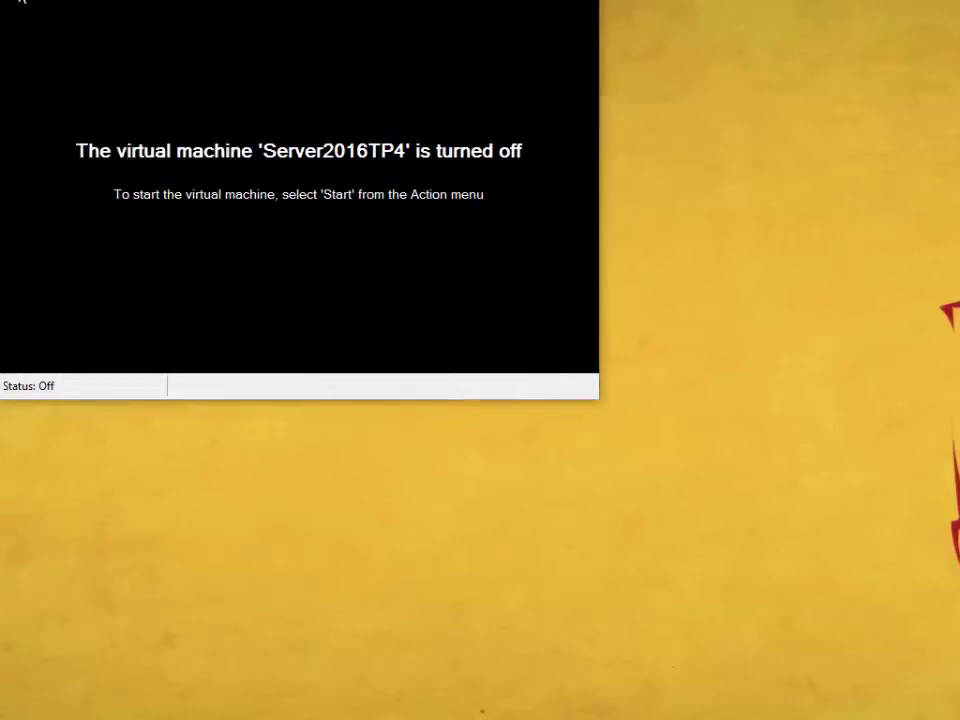
click(378, 162)
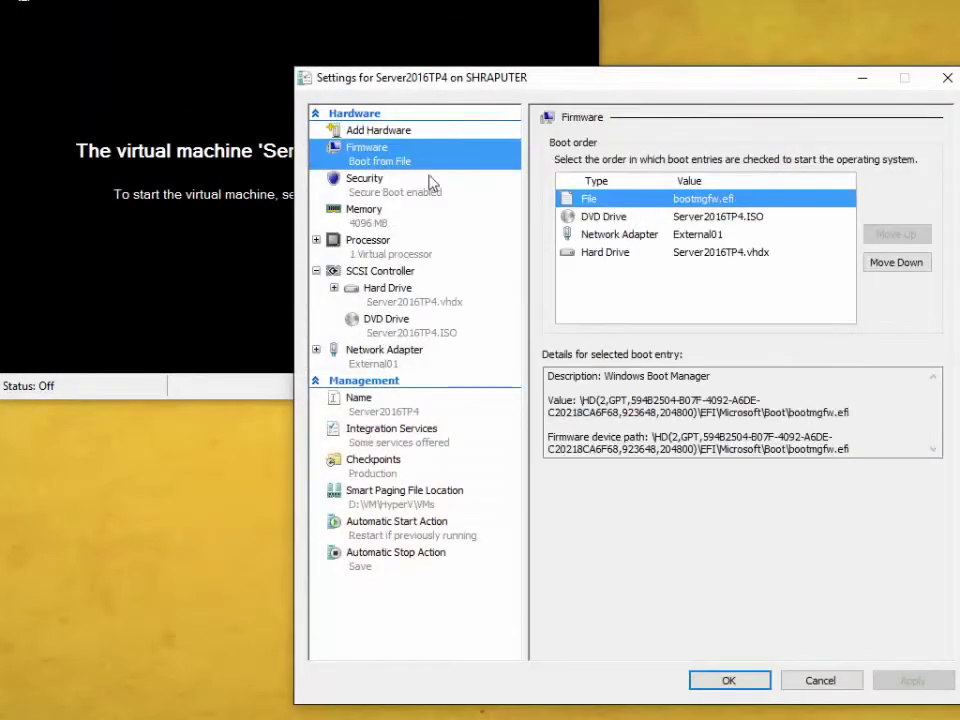
click(776, 220)
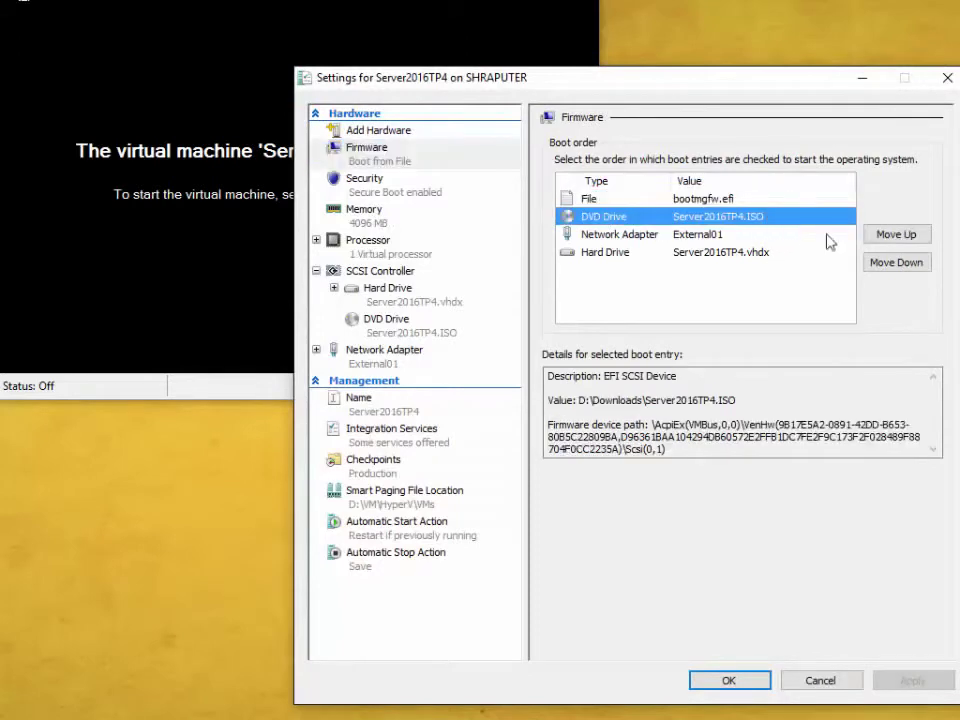
click(895, 238)
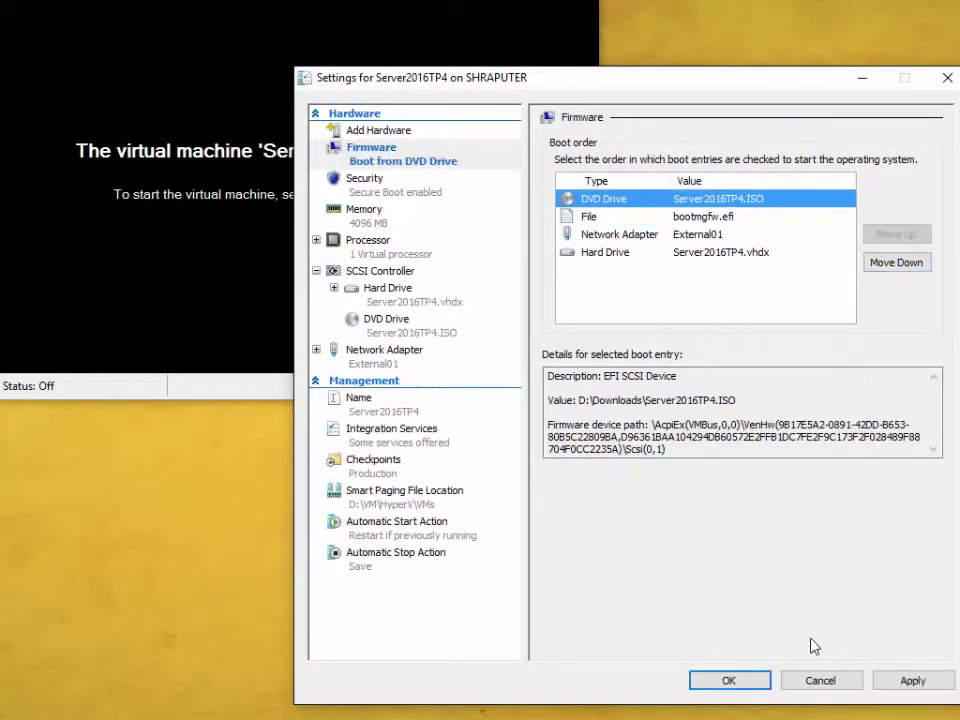
click(728, 681)
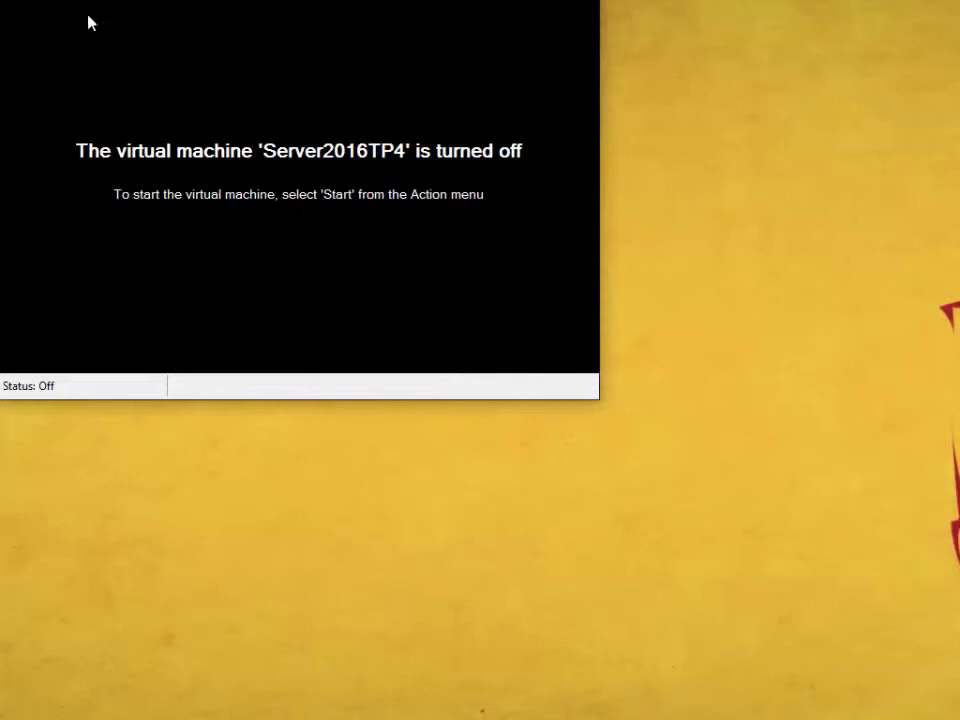
click(39, 1)
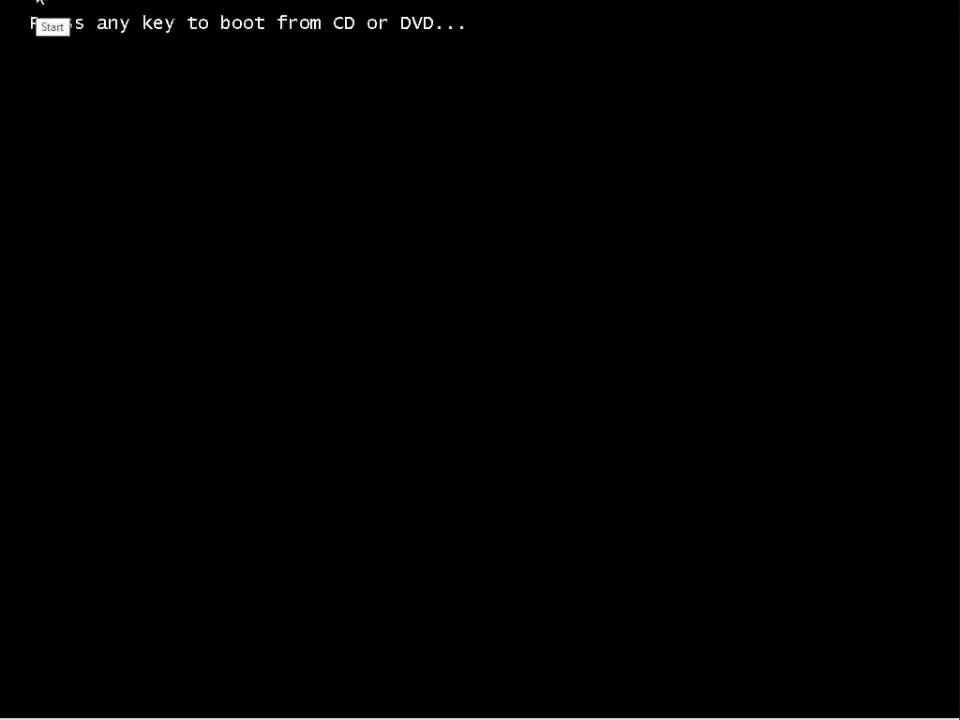
Step: Boot from the installation DVD and start Windows Setup with default language and keyboard settings
key(Return)
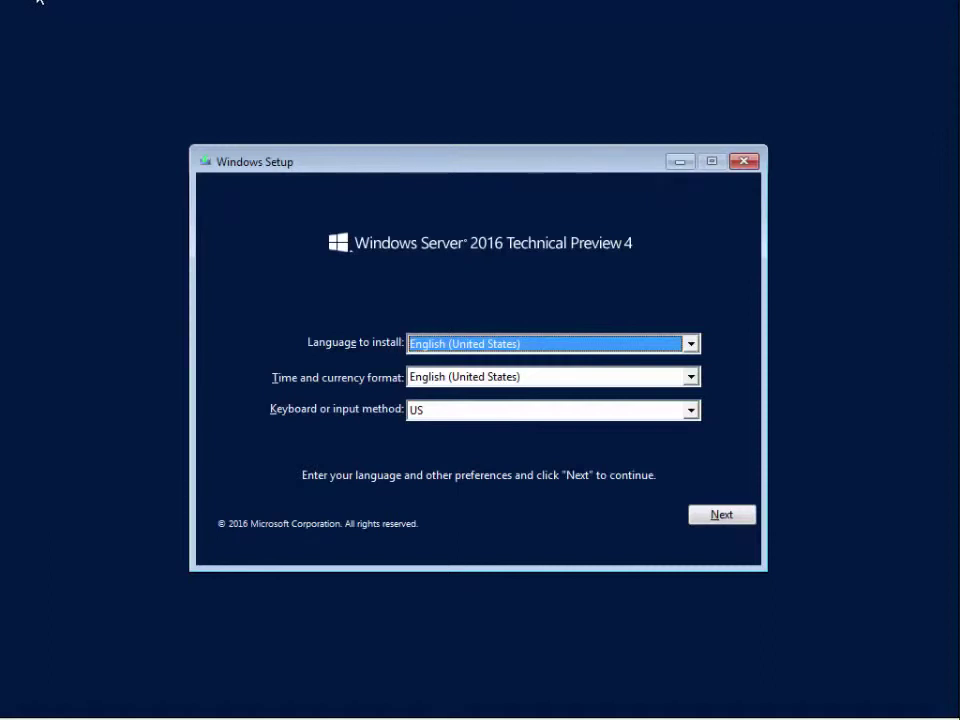
click(720, 516)
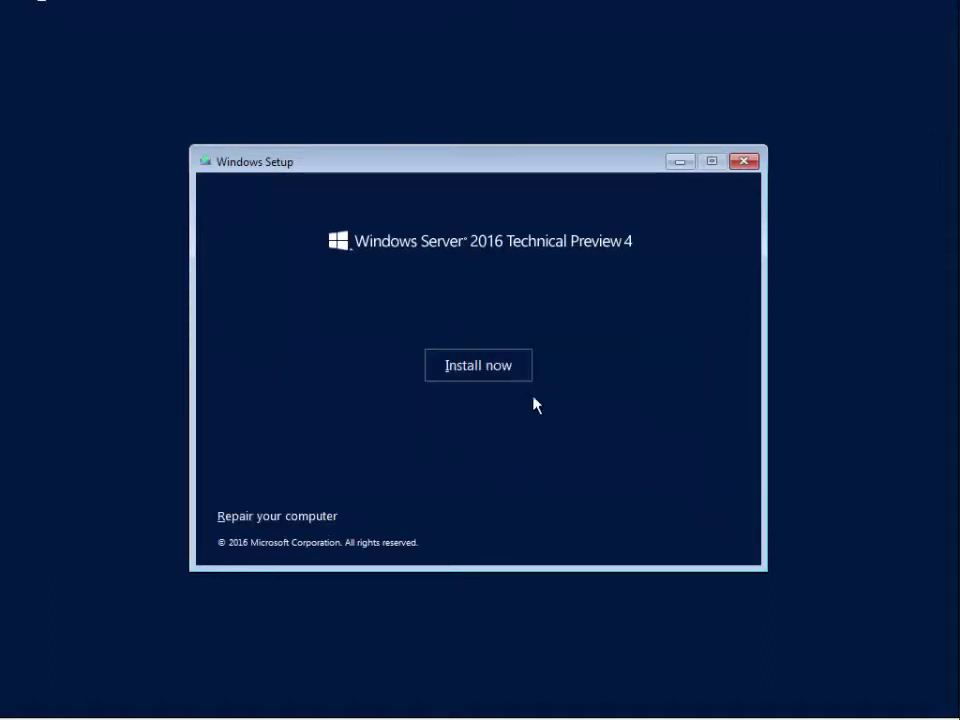
click(504, 372)
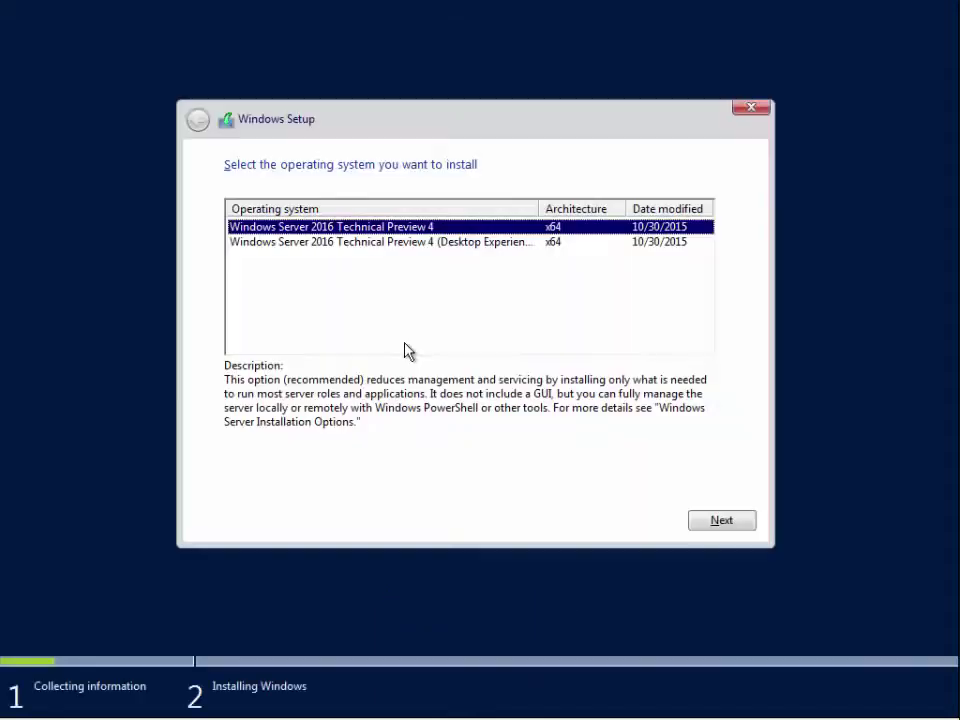
Step: Choose the Desktop Experience edition, accept the license terms, and pick a Custom installation
click(430, 249)
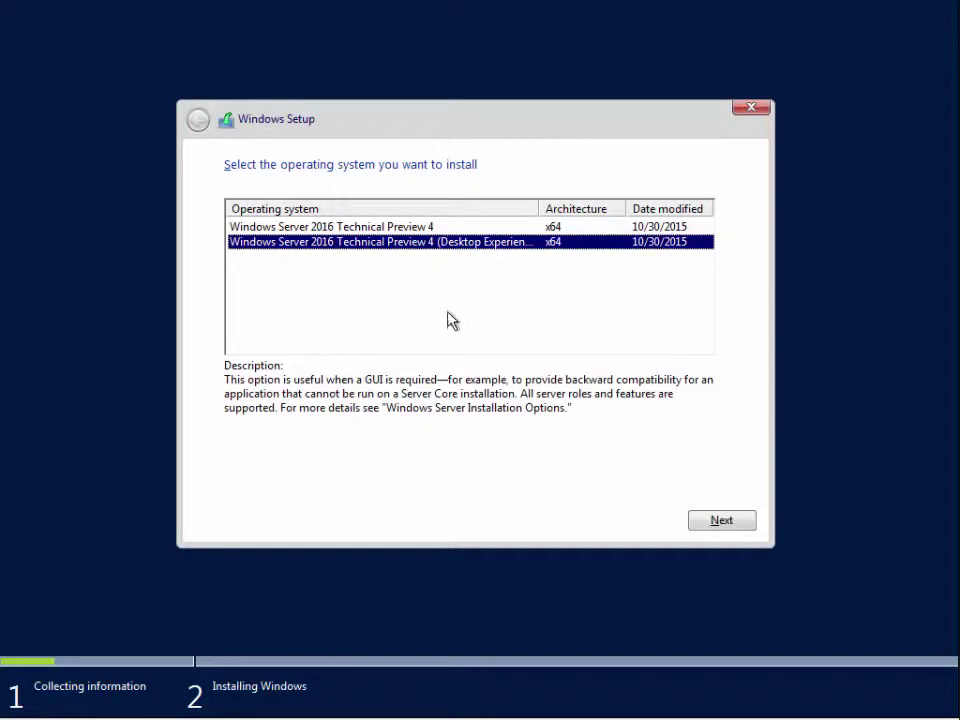
click(722, 521)
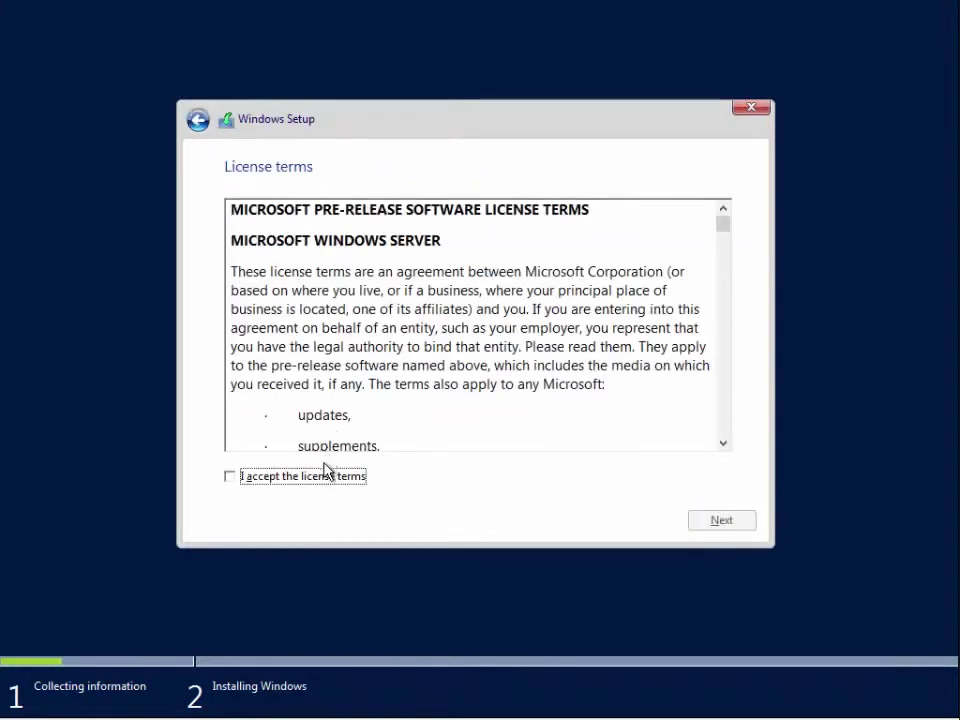
click(325, 472)
click(735, 527)
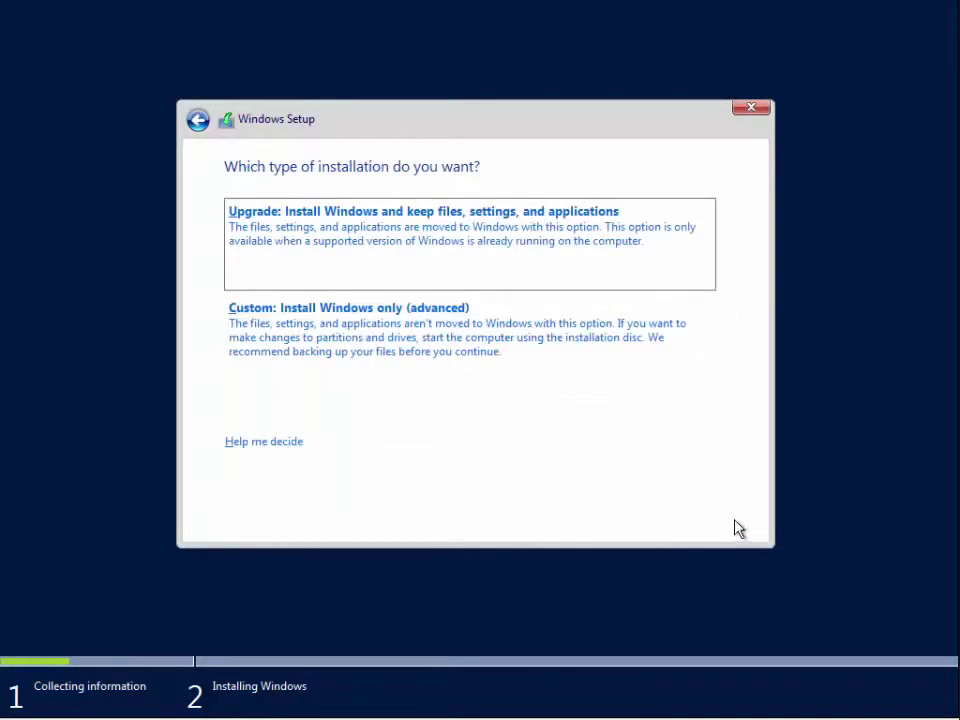
click(437, 352)
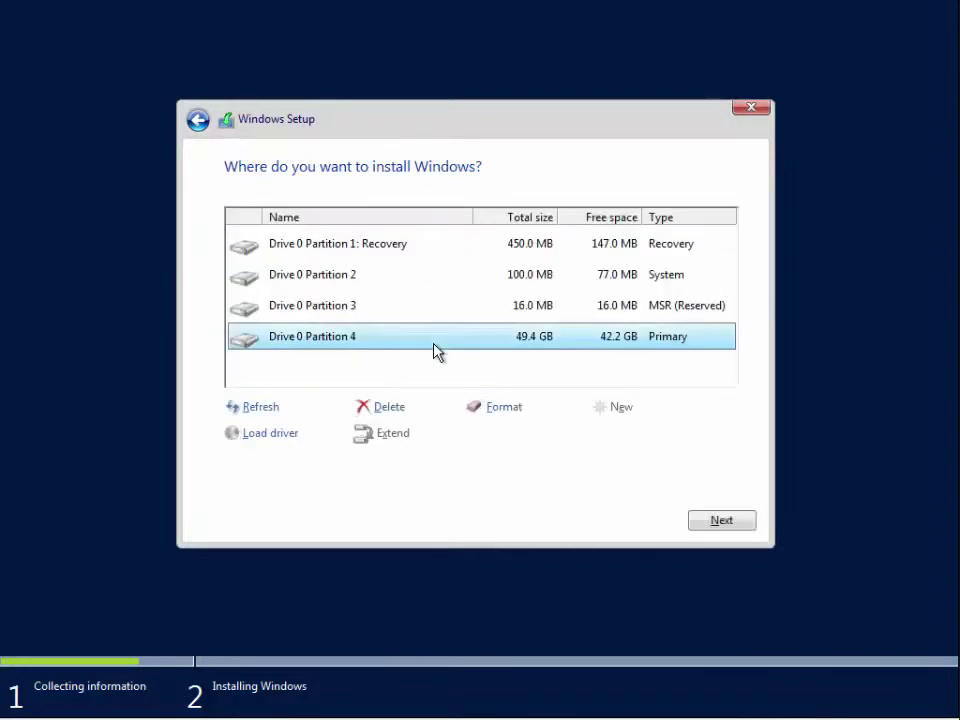
Step: Delete all four Drive 0 partitions: 450 MB Recovery, 100 MB System, 16 MB MSR, 49.4 GB Primary
click(386, 252)
click(386, 408)
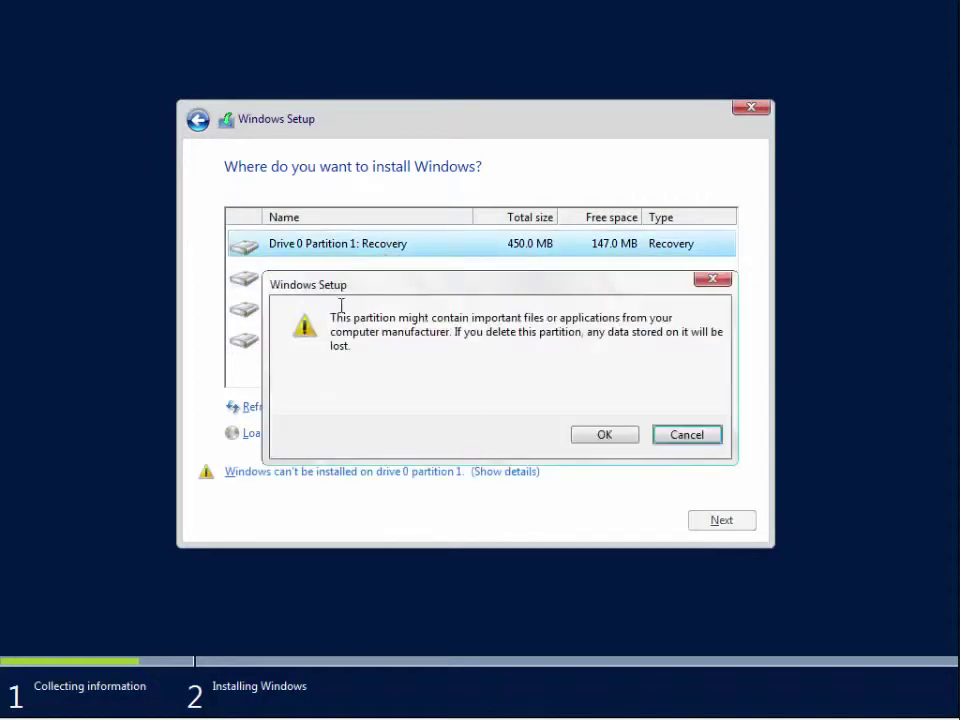
click(604, 434)
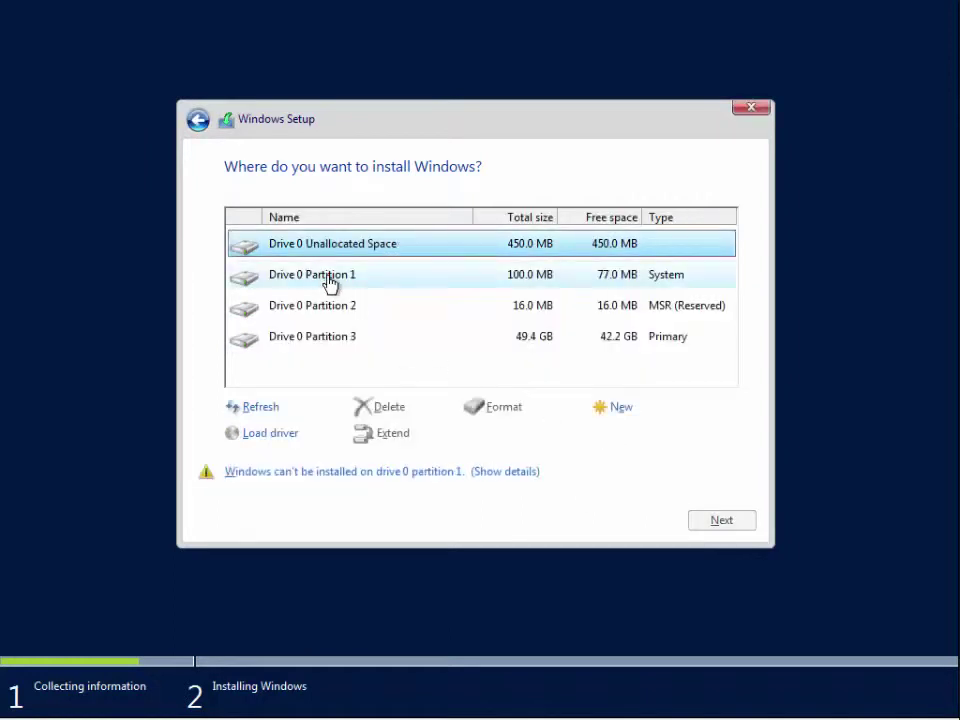
click(328, 278)
click(389, 405)
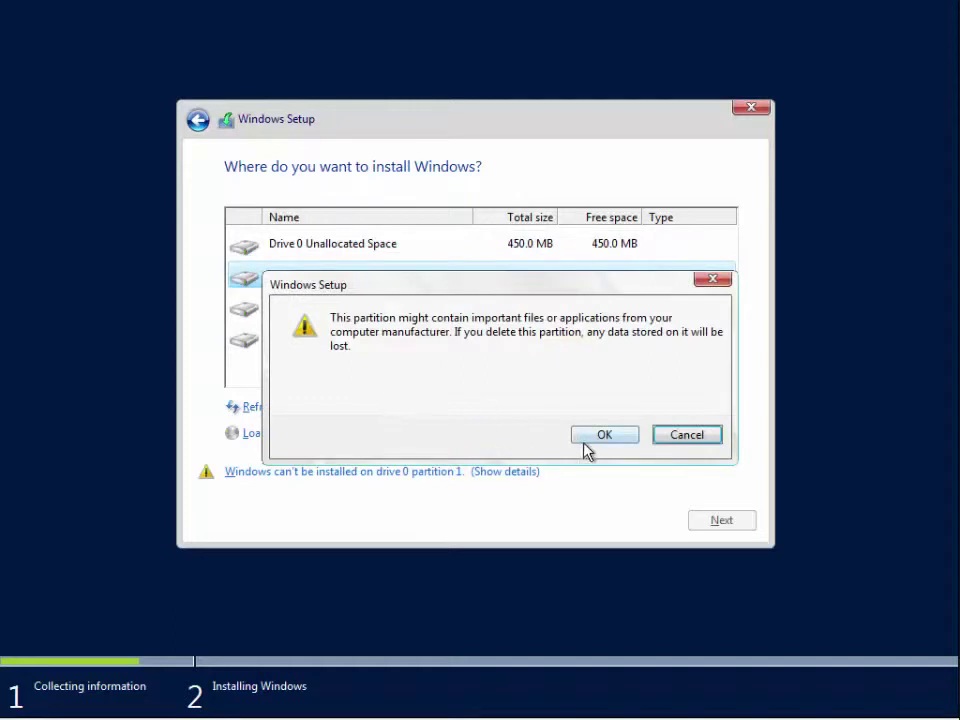
click(598, 435)
key(Down)
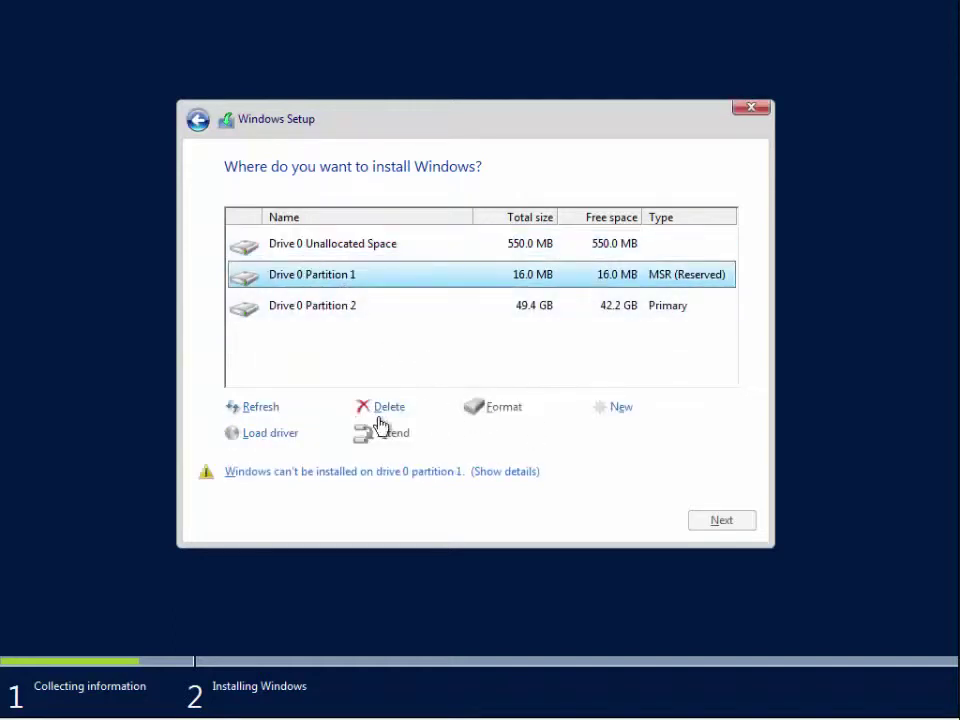
click(381, 405)
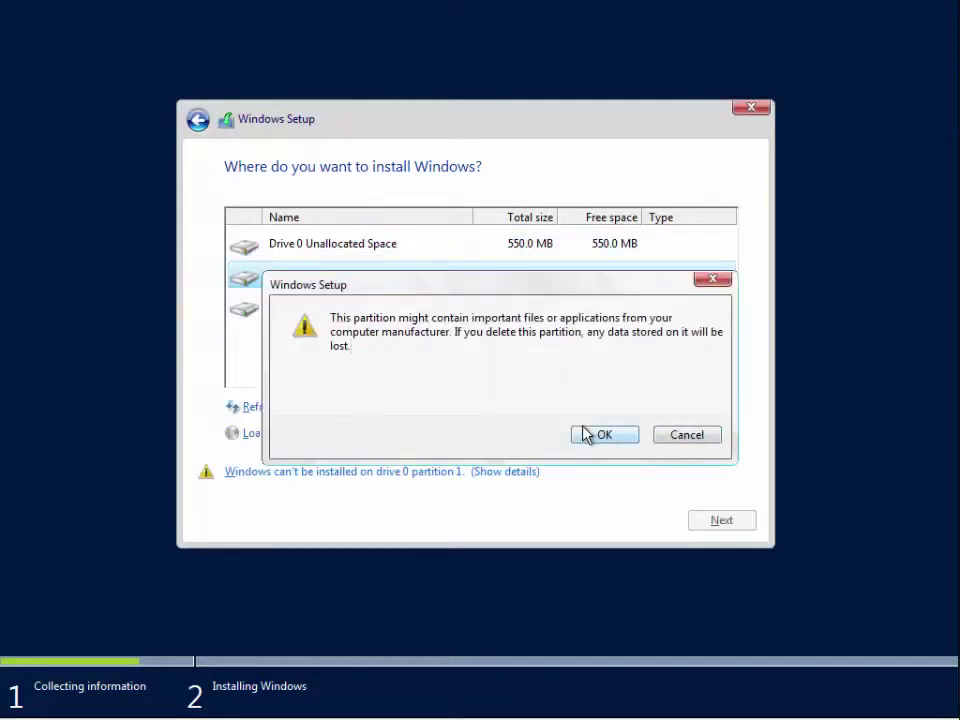
click(600, 436)
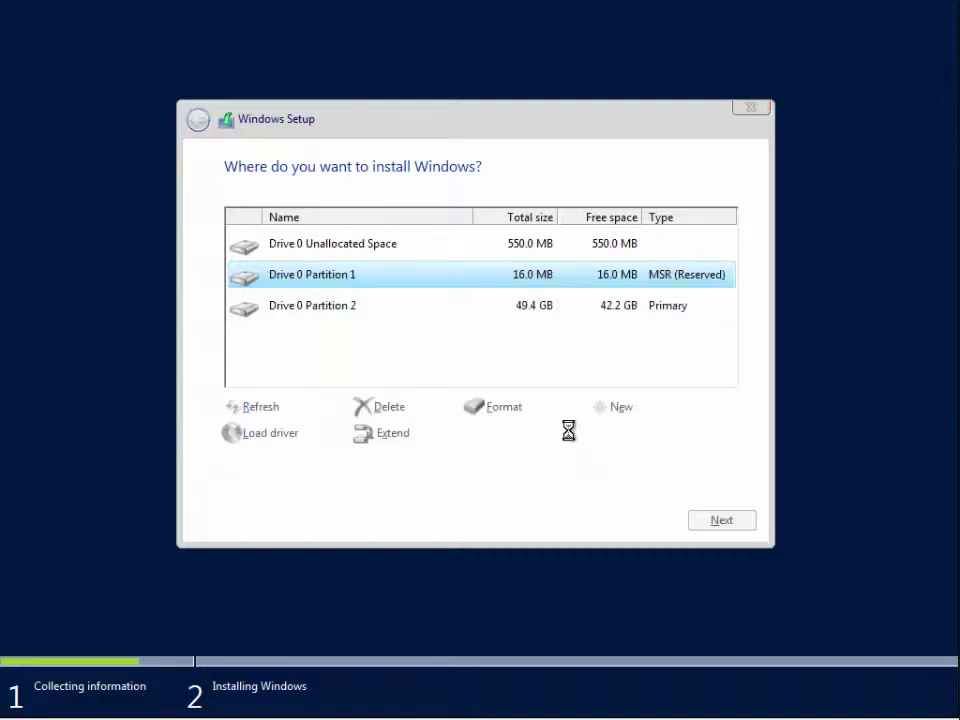
click(330, 279)
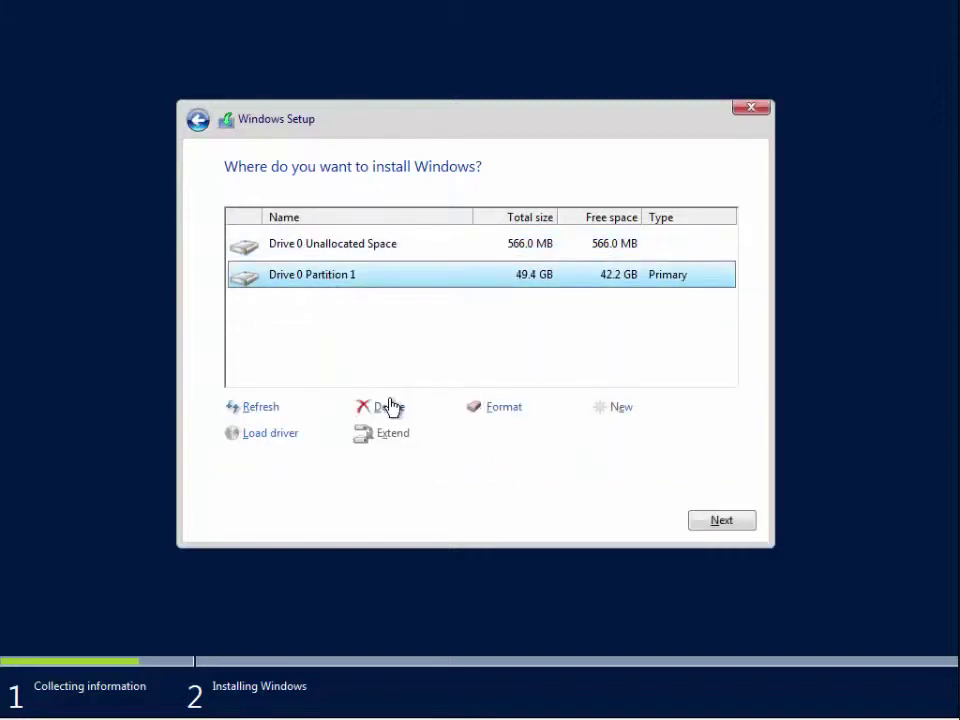
click(386, 406)
click(600, 436)
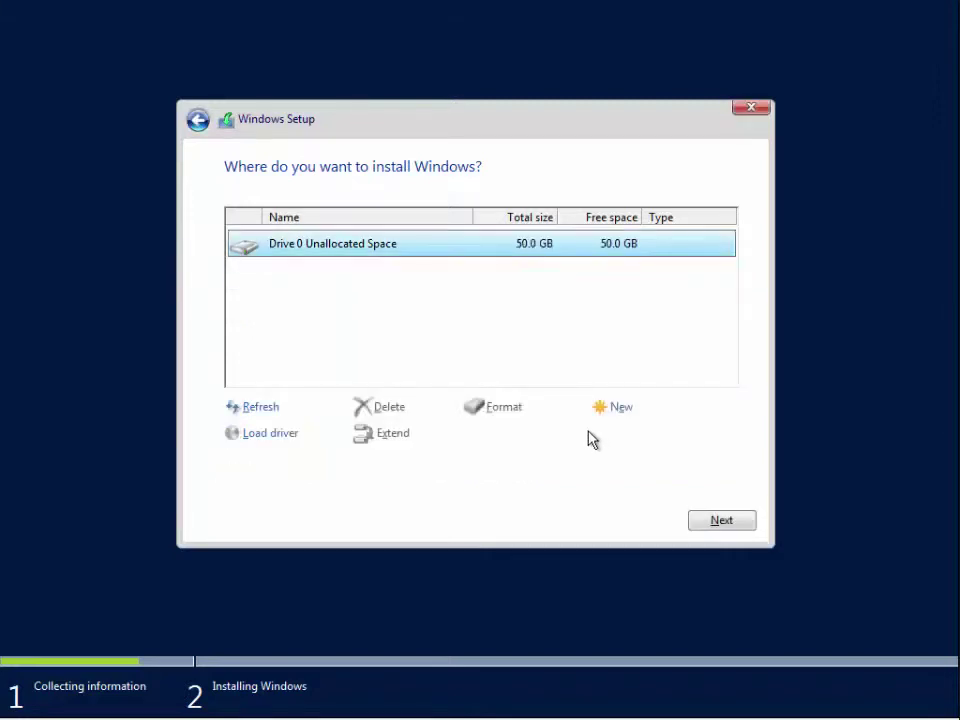
Step: Create a full-size partition in the 50 GB unallocated space, accepting extra system partitions, and start installing
click(622, 406)
click(651, 433)
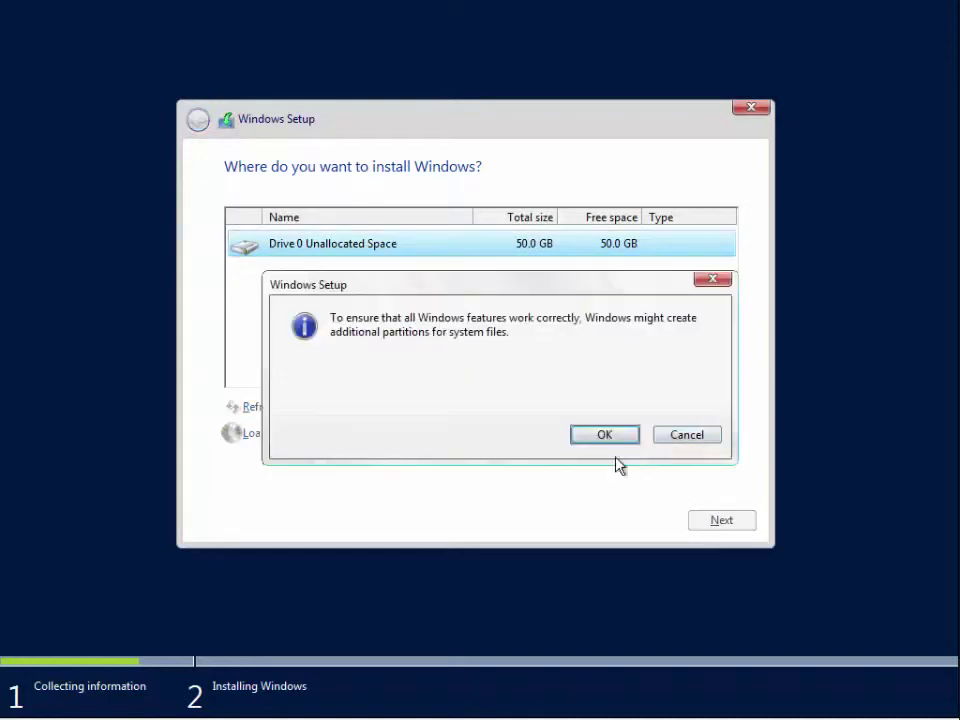
click(617, 438)
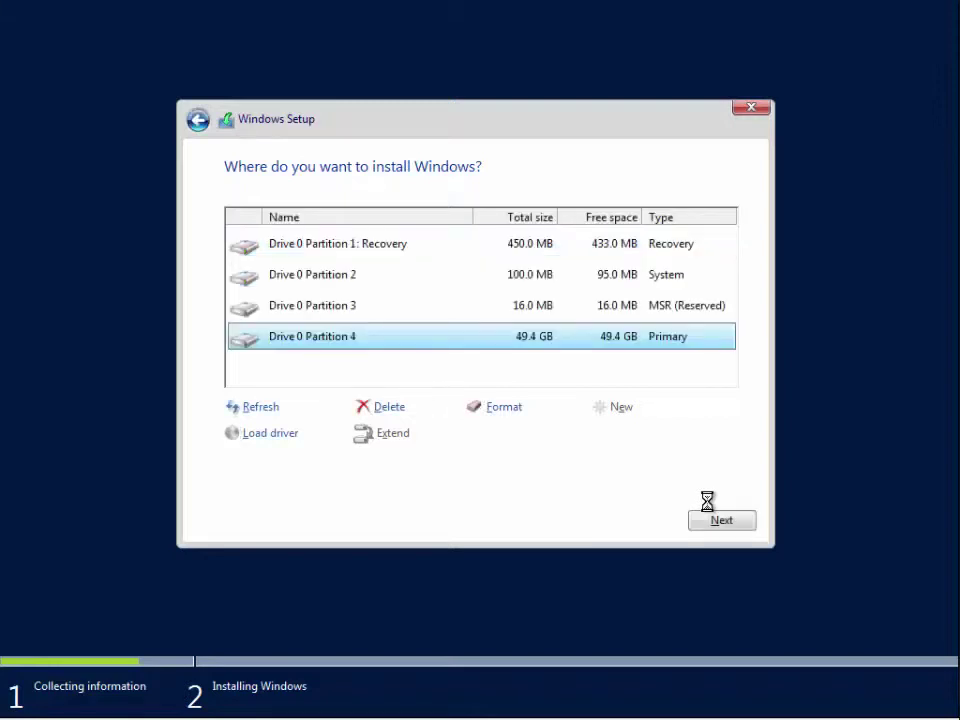
click(709, 527)
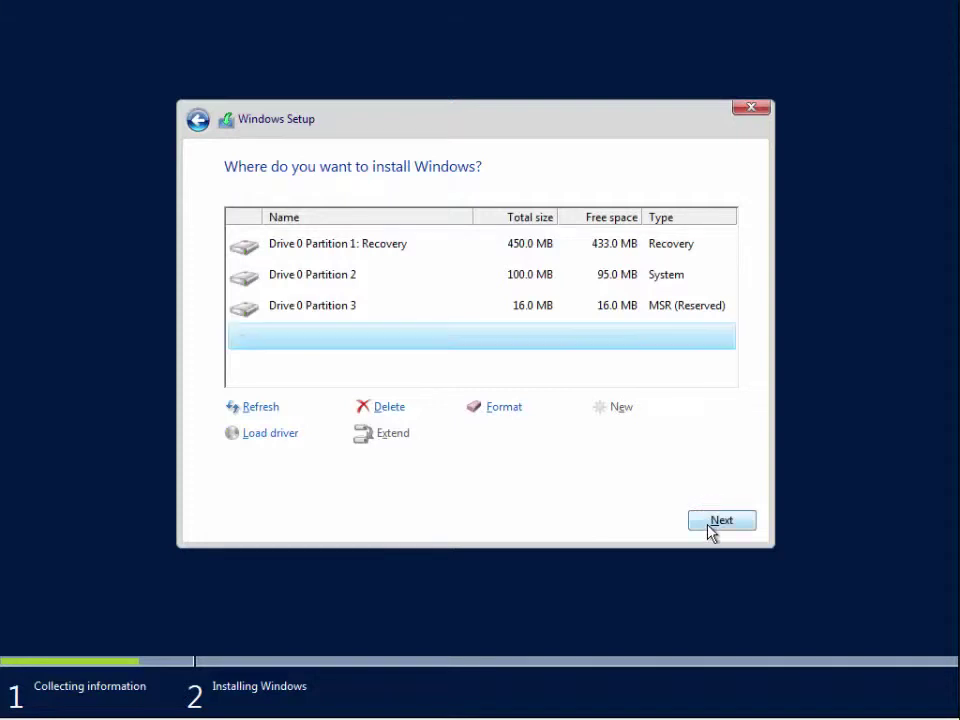
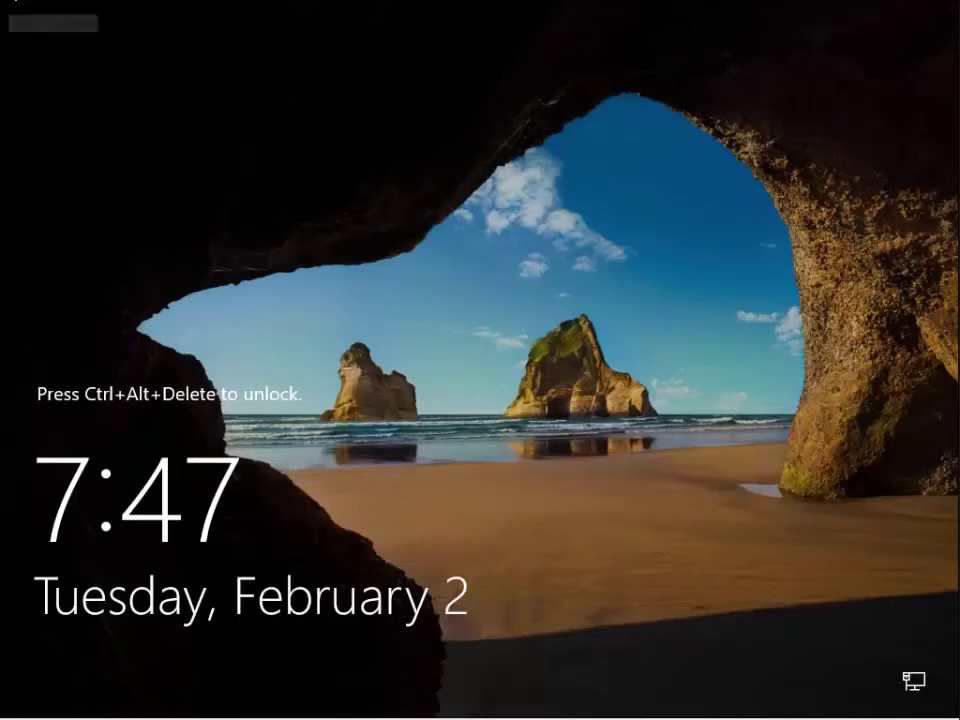
Step: Sign in as Administrator with the account password and wait for the desktop to load
key(ctrl+alt+Delete)
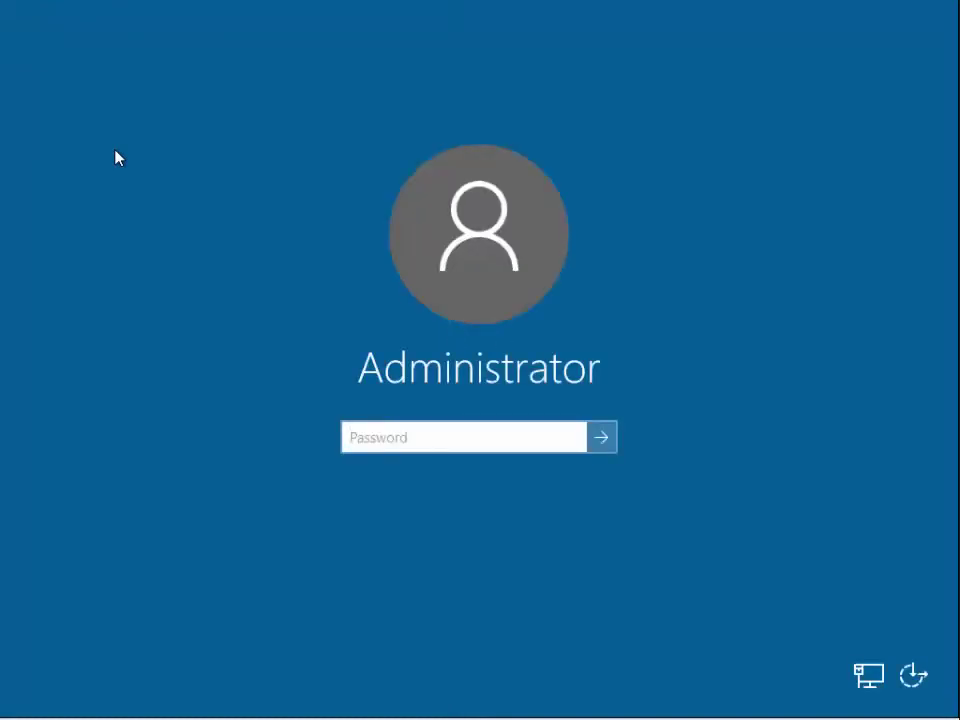
text(•••••••••)
key(Return)
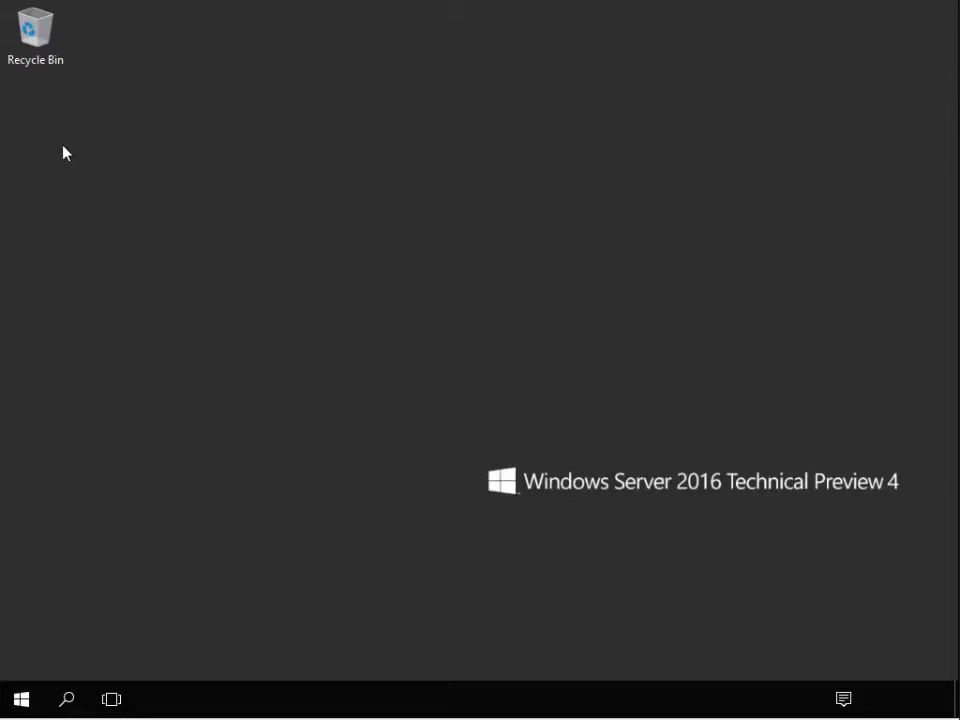
Step: Try Adjust date/time from the taskbar clock, which fails for the built-in Administrator
click(24, 699)
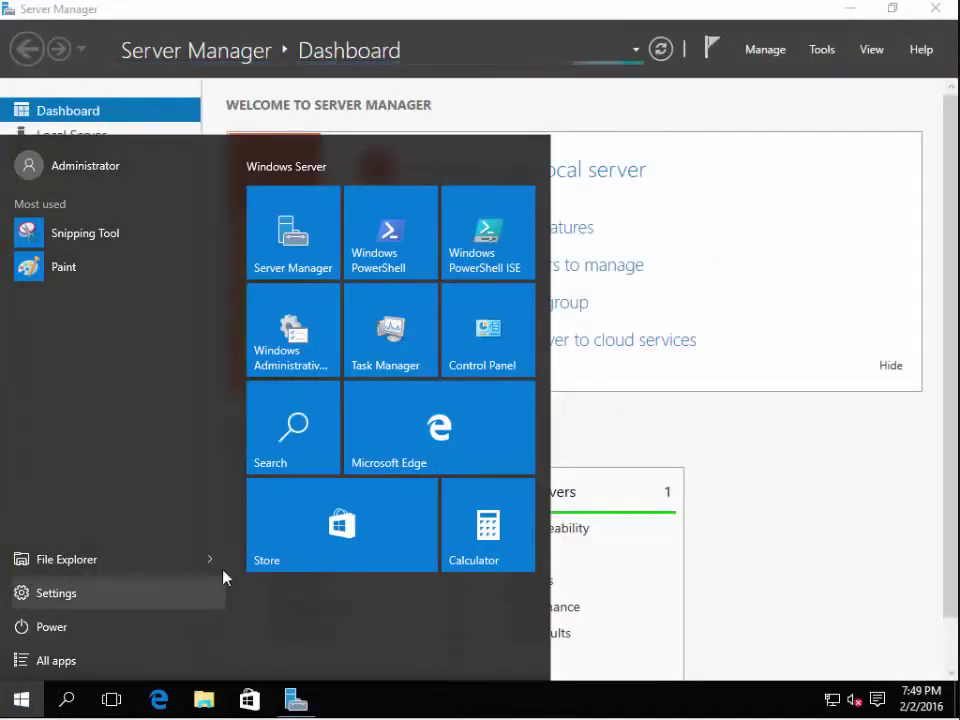
click(756, 480)
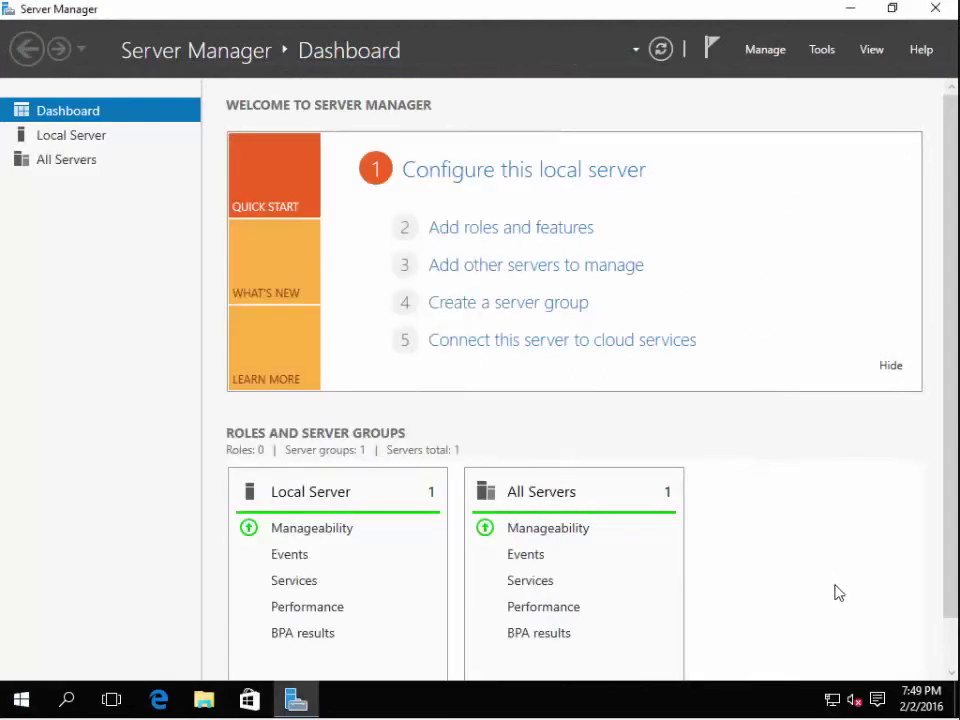
click(910, 706)
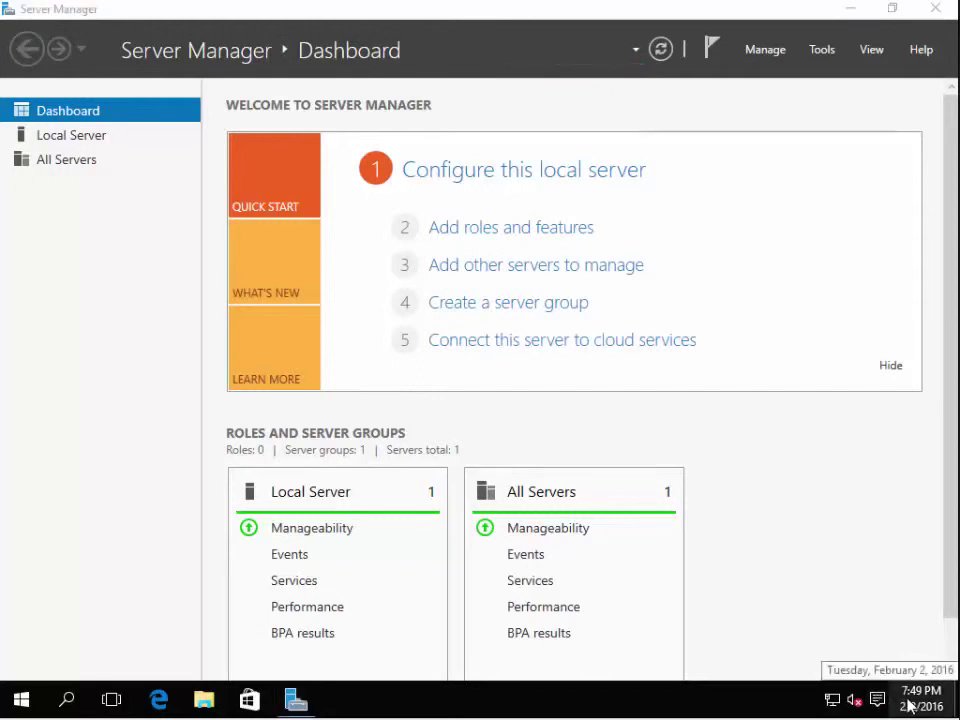
right_click(908, 705)
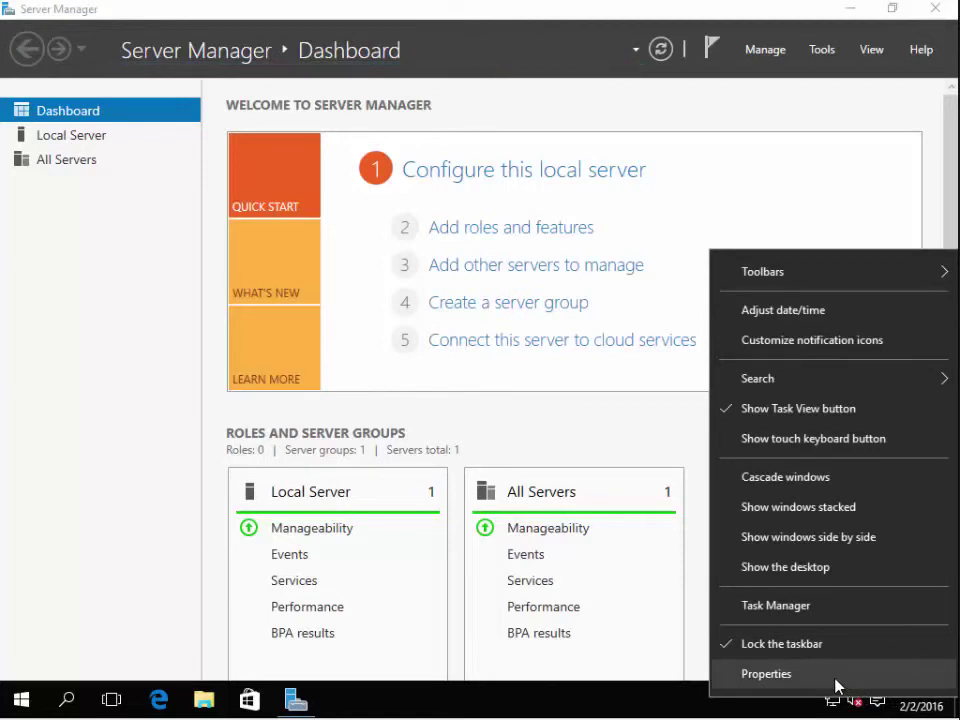
click(766, 315)
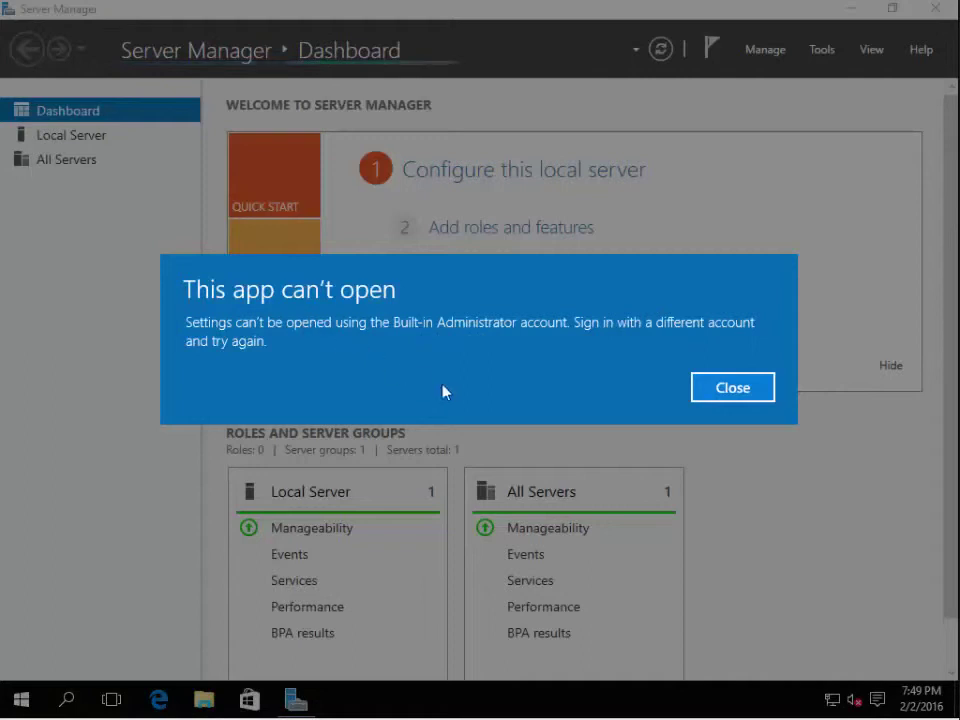
Step: Turn off automatic time zone and set it to (UTC-06:00) Central Time (US & Canada)
click(726, 397)
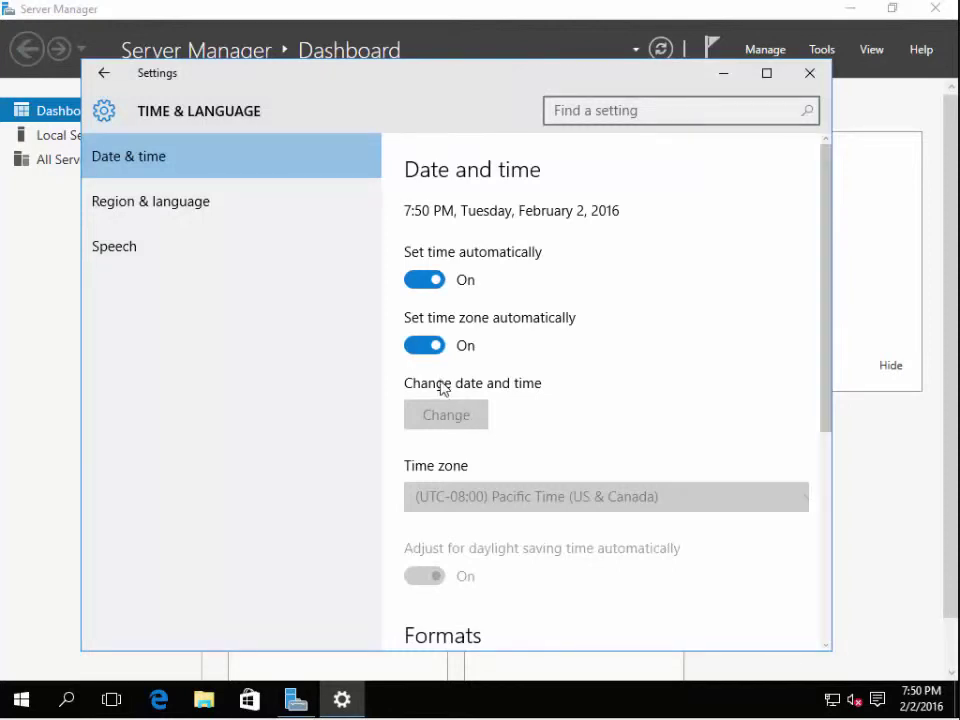
click(437, 346)
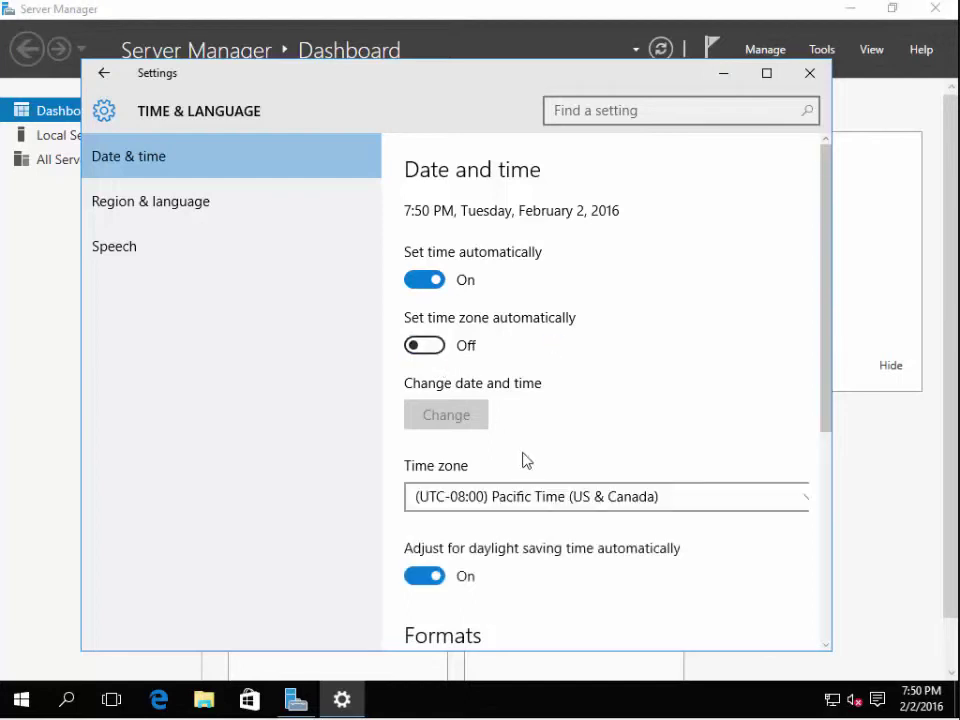
click(527, 507)
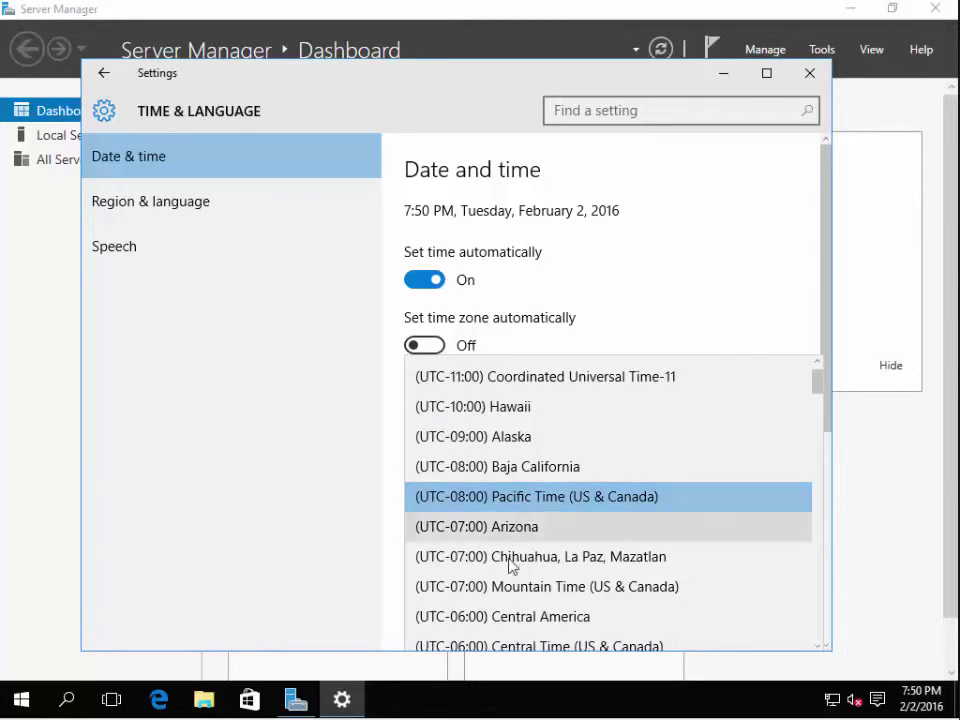
click(512, 646)
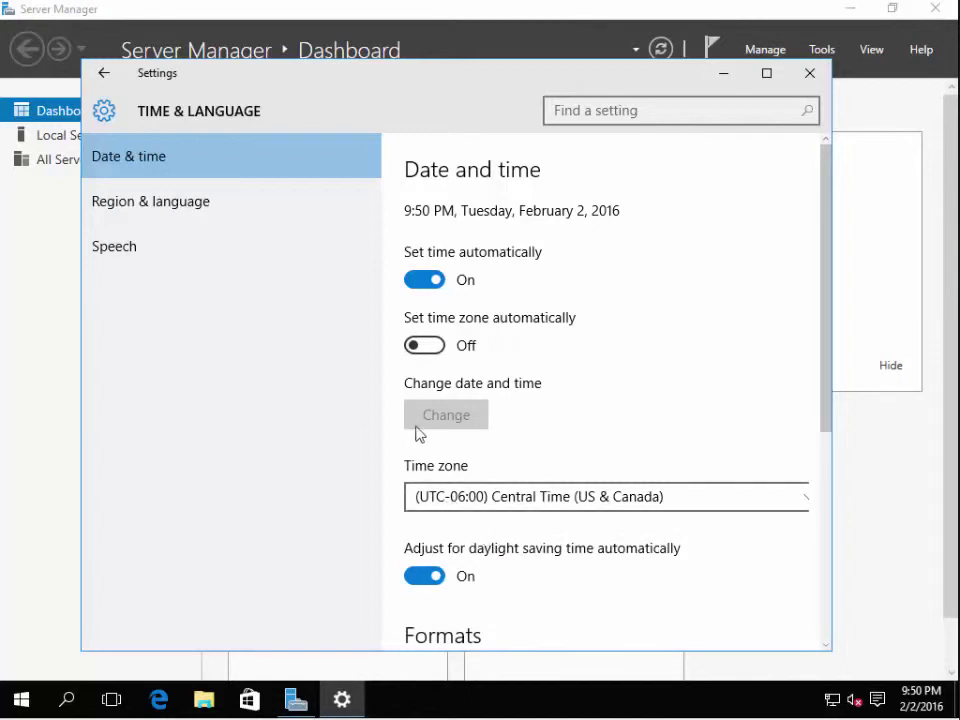
click(809, 73)
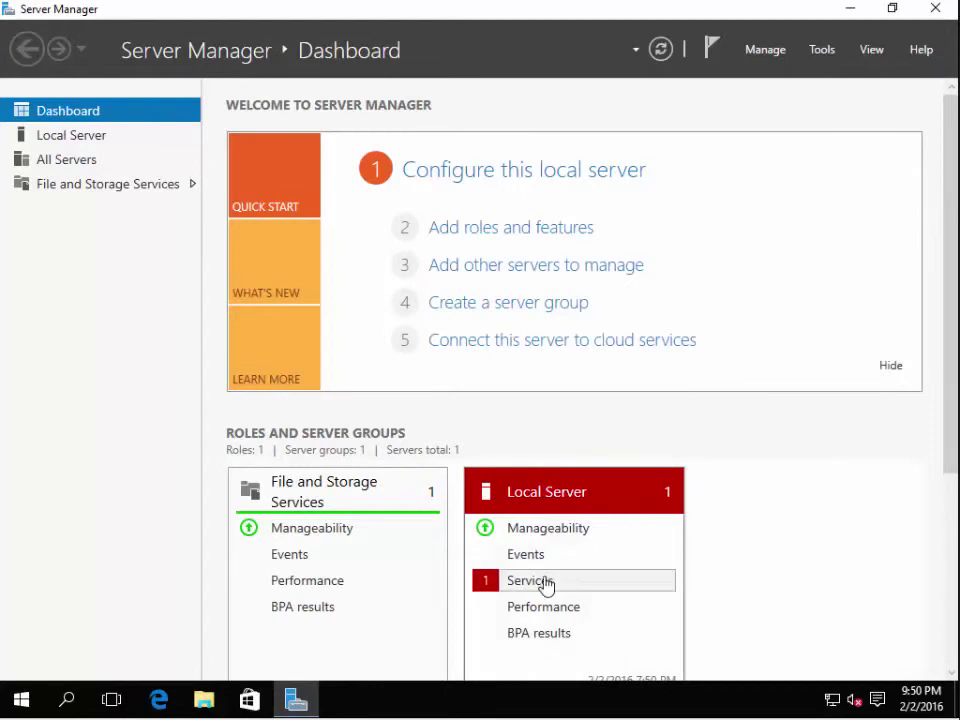
Step: Review the local server's Services alert and the Tools list in Server Manager
click(512, 588)
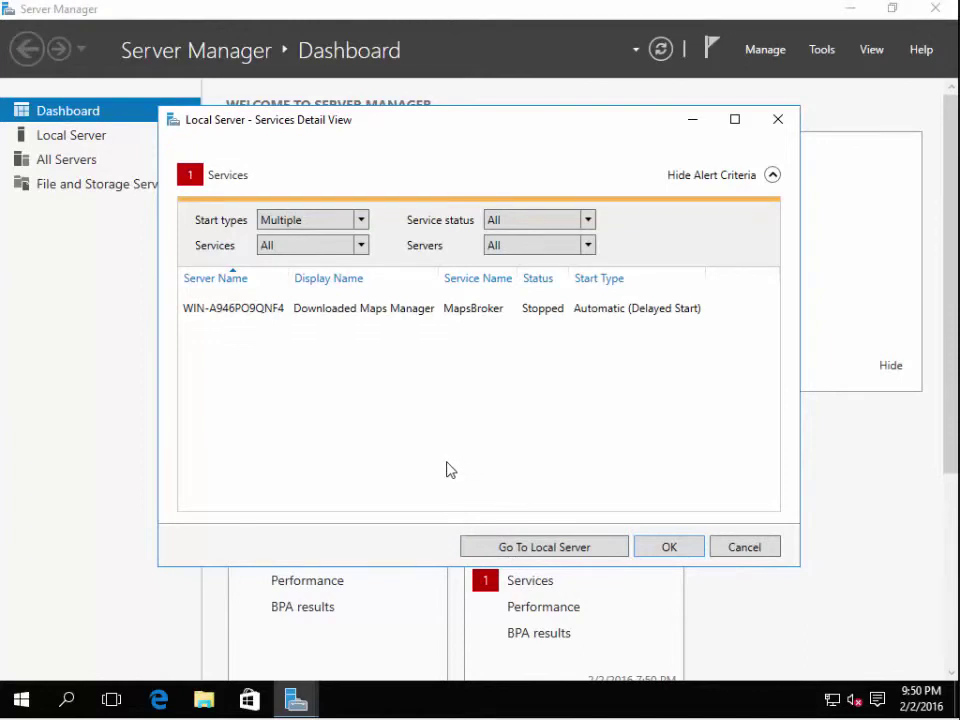
click(670, 550)
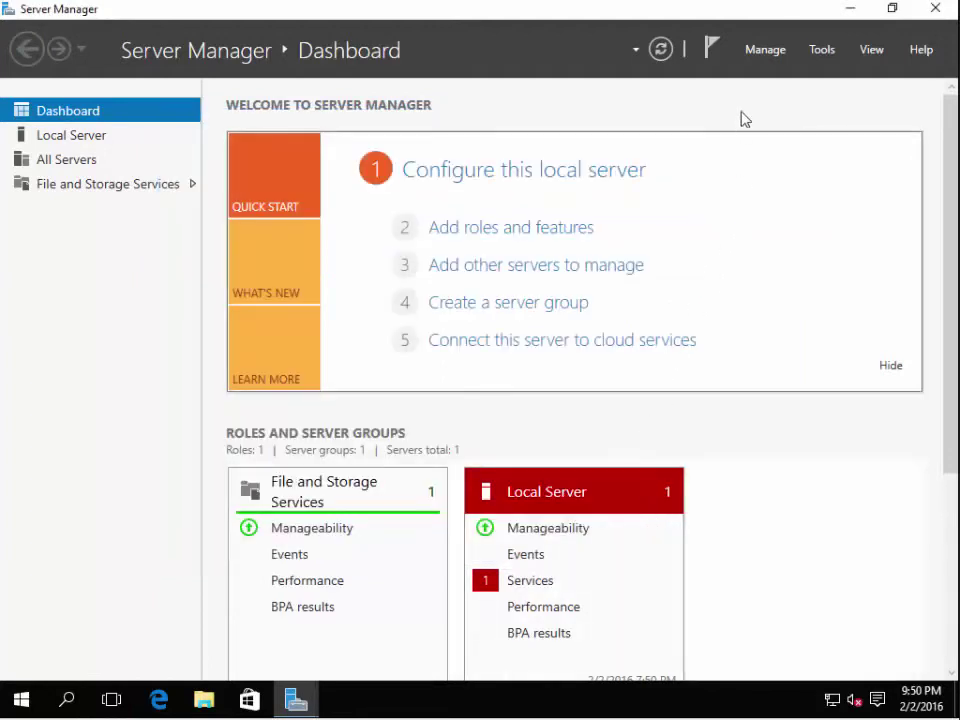
click(820, 52)
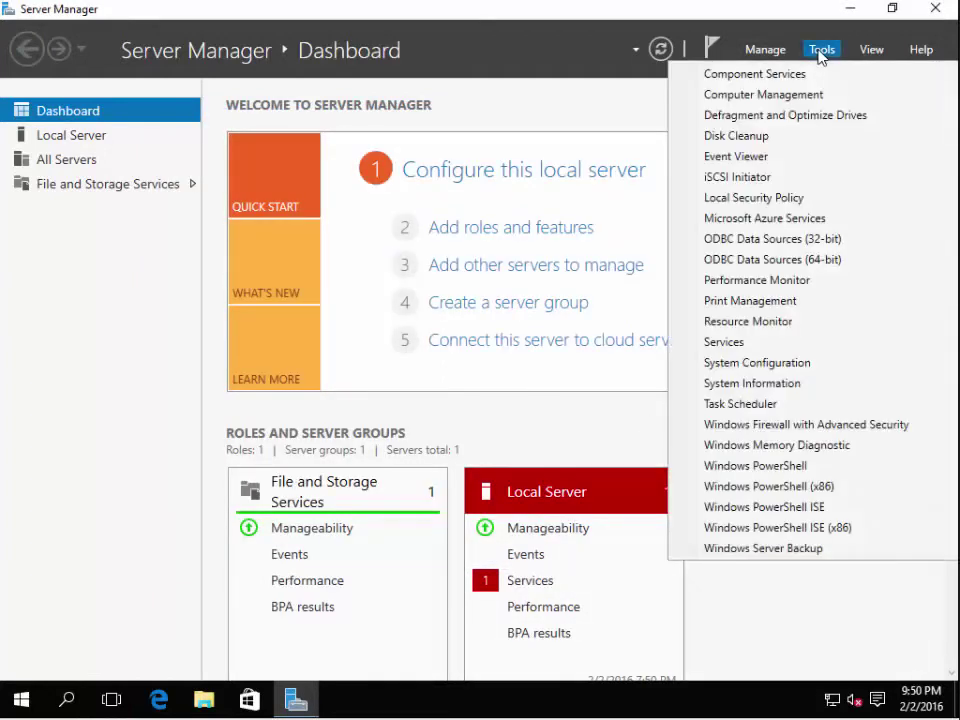
click(768, 50)
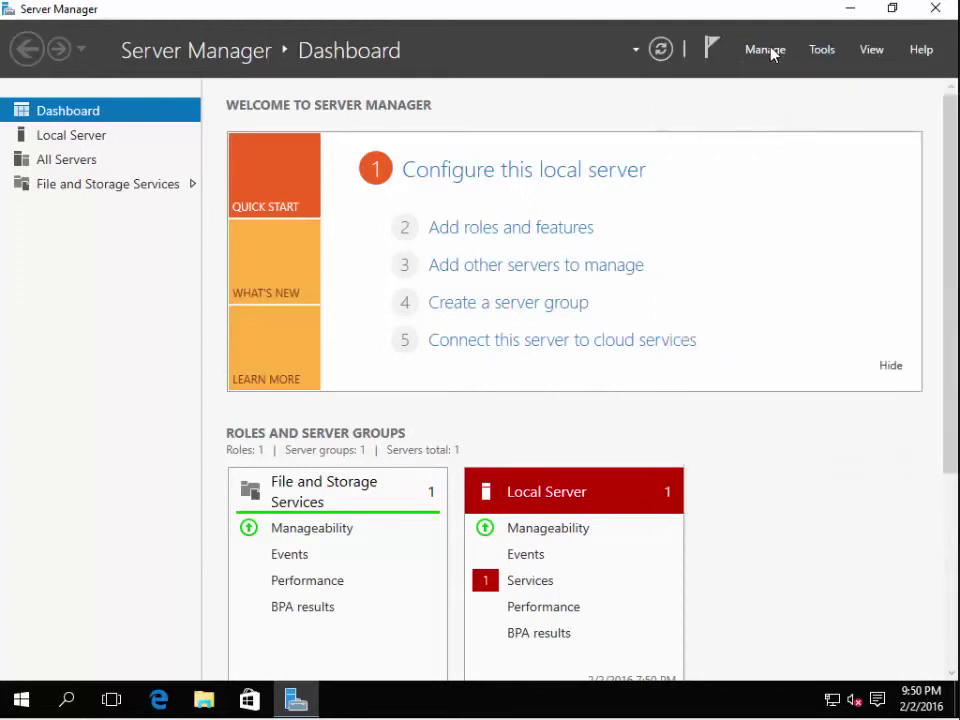
Step: Launch Add Roles and Features, keeping Role-based installation, up to destination server selection
click(768, 50)
click(777, 78)
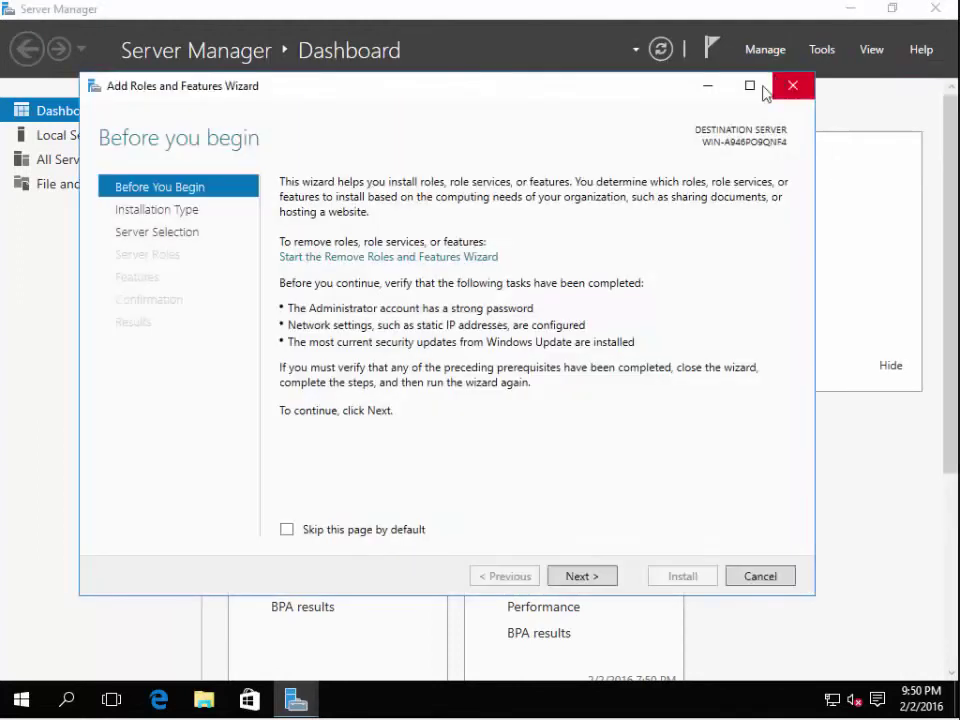
click(598, 582)
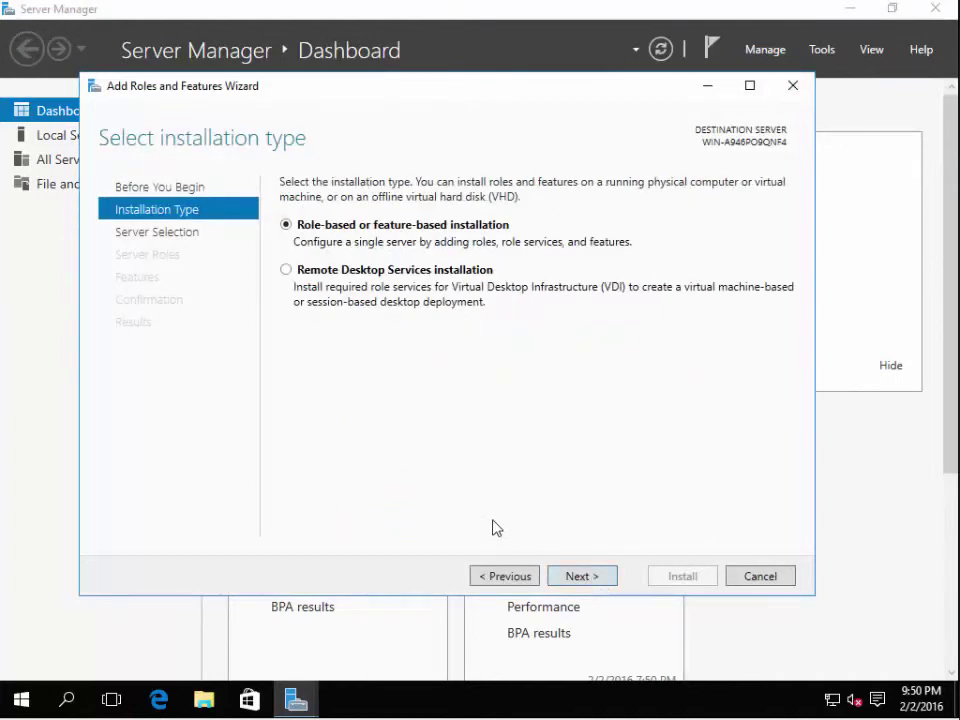
click(584, 576)
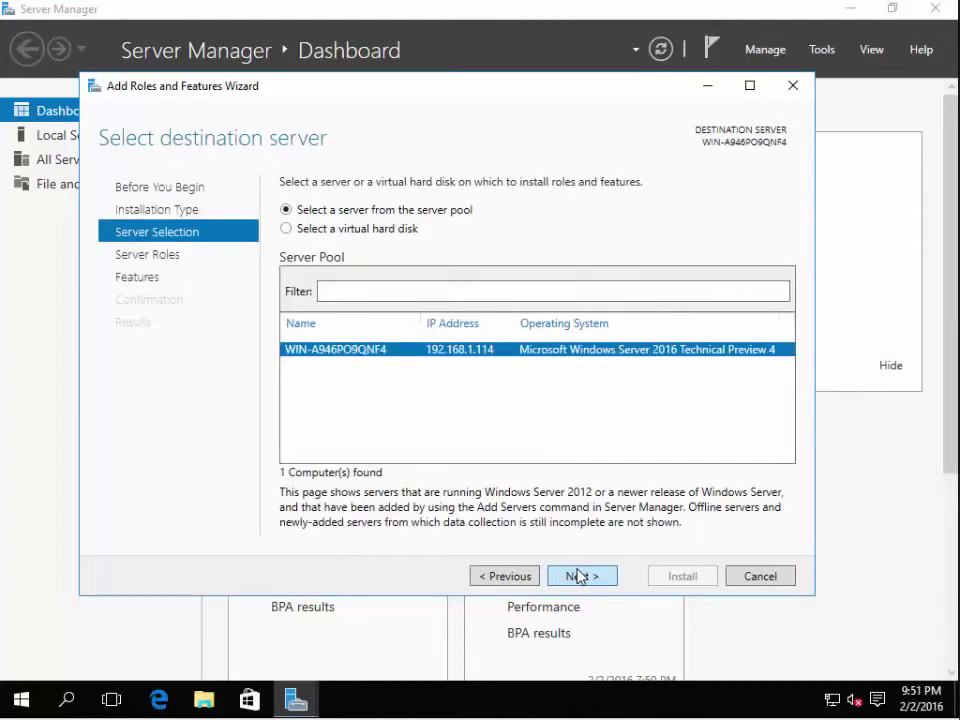
click(27, 706)
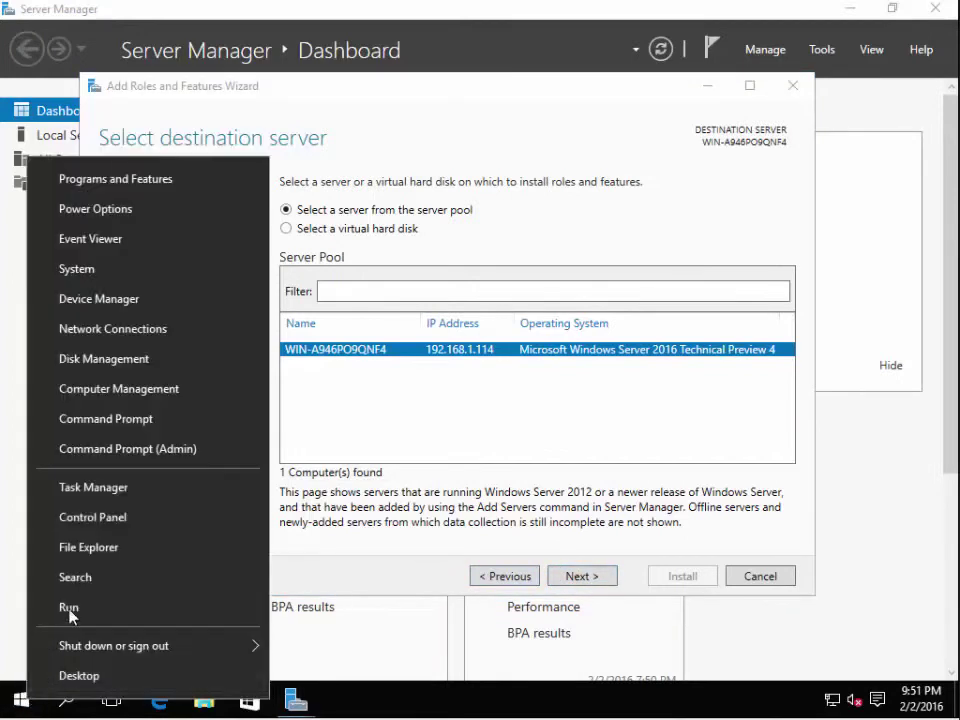
Step: Rename the computer to Srv404TSDesktop in System Properties, acknowledging the restart notice
click(99, 283)
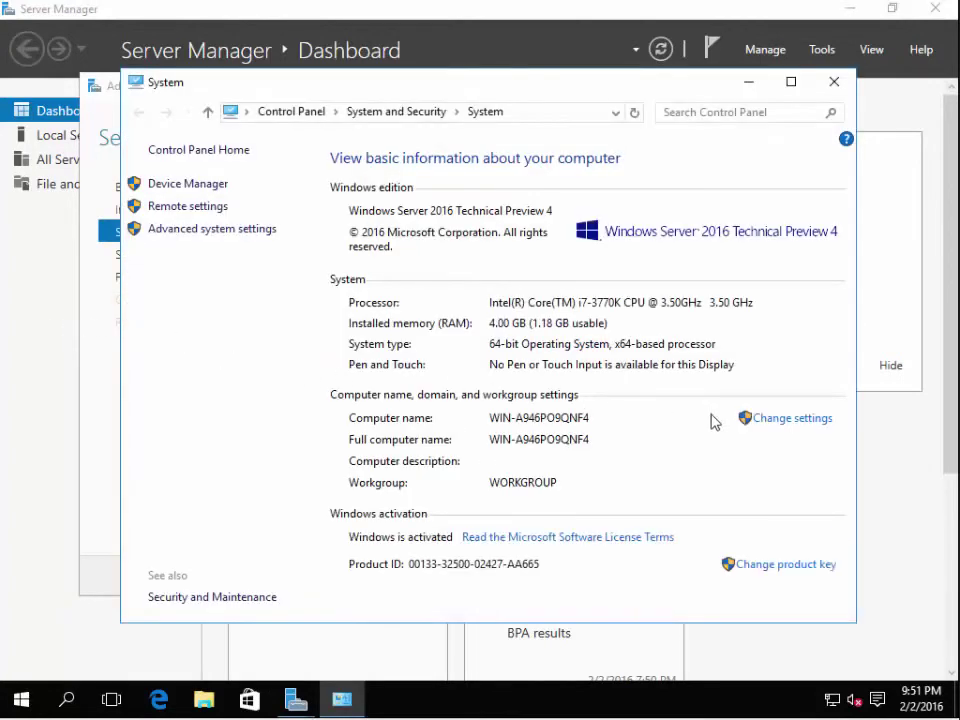
click(810, 424)
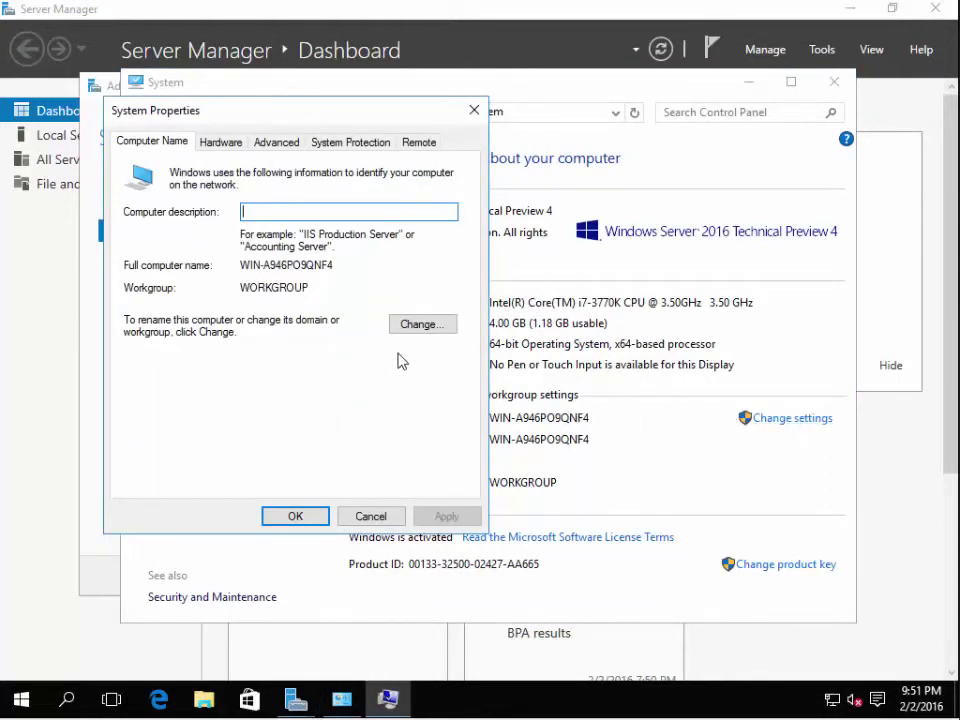
click(426, 337)
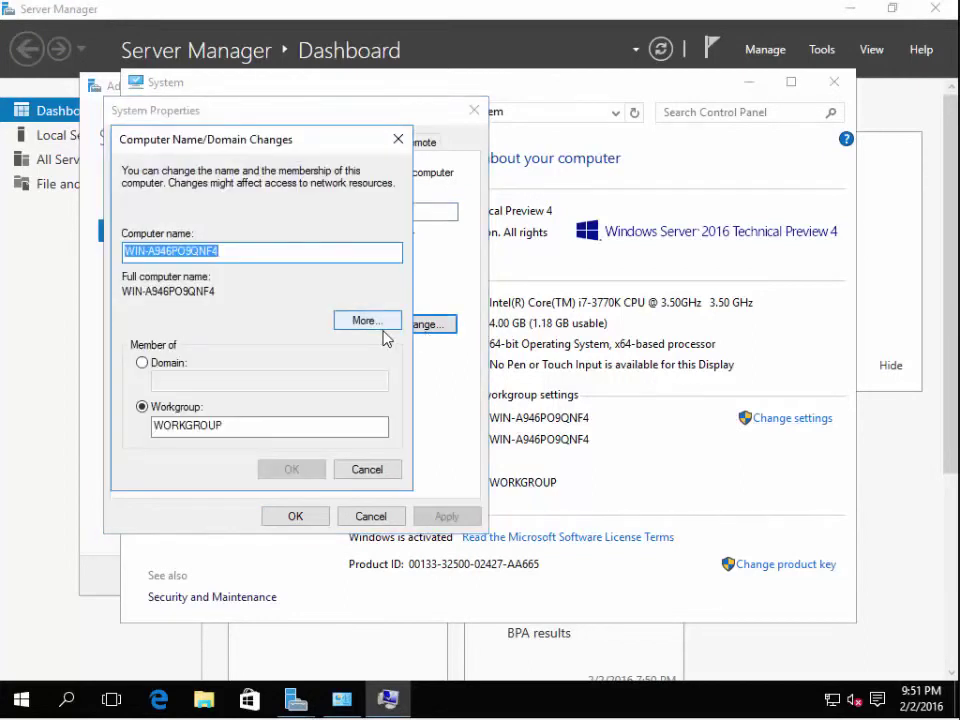
text(S)
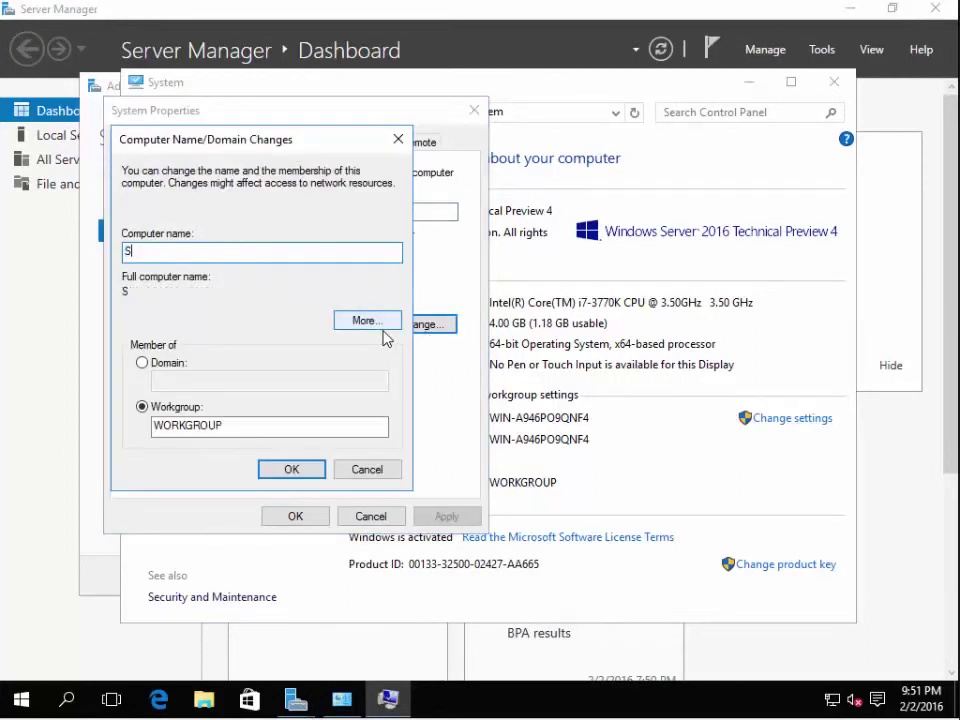
text(rv404TS)
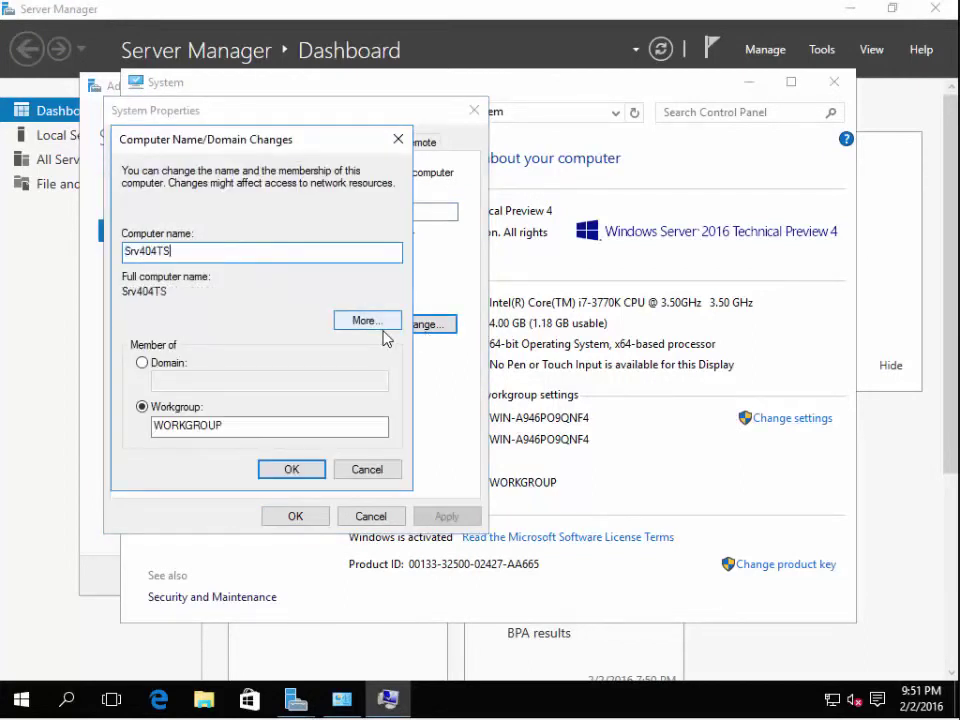
text(Desktop)
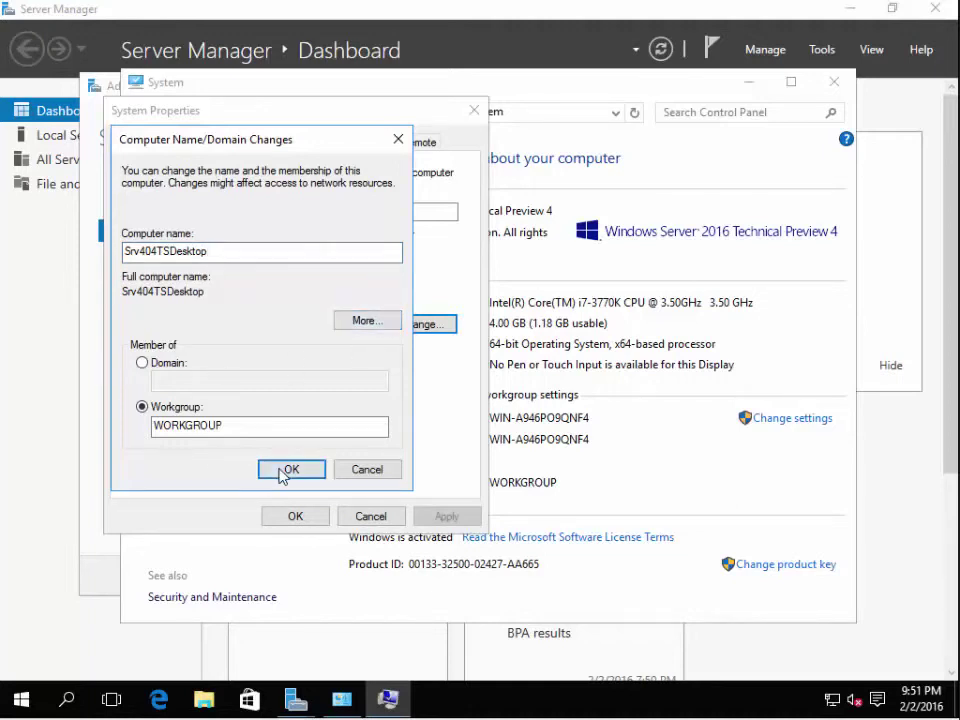
click(282, 471)
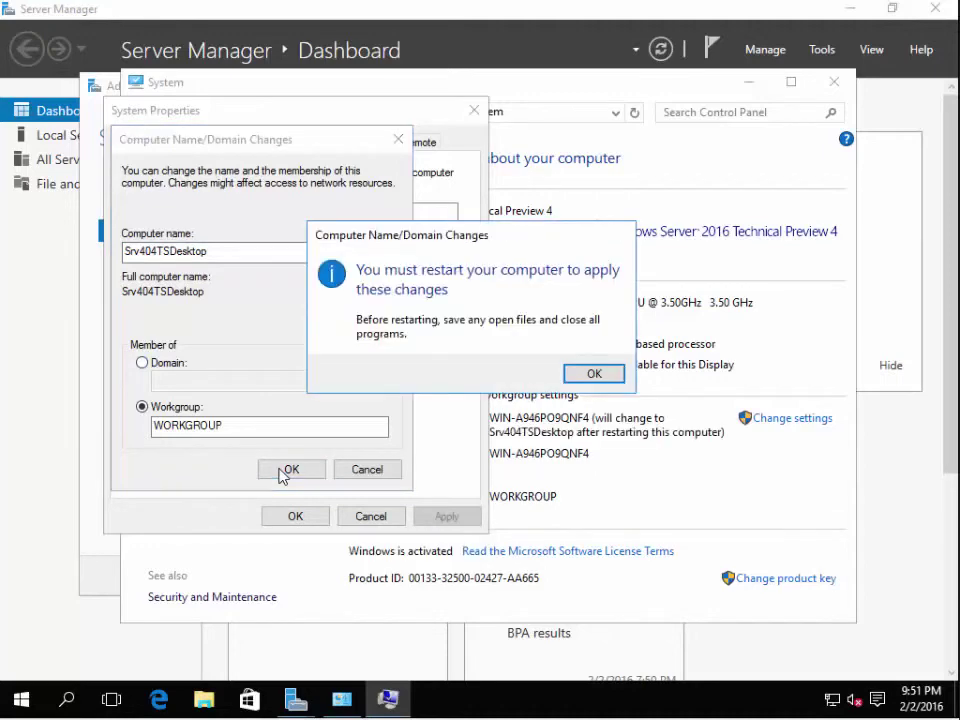
click(592, 380)
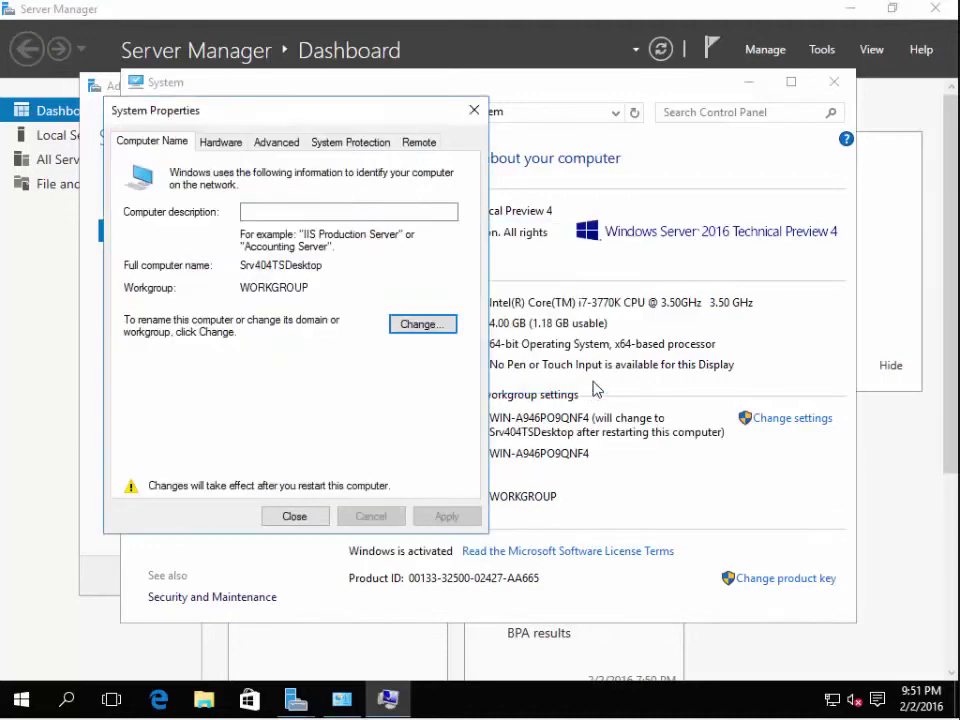
click(301, 520)
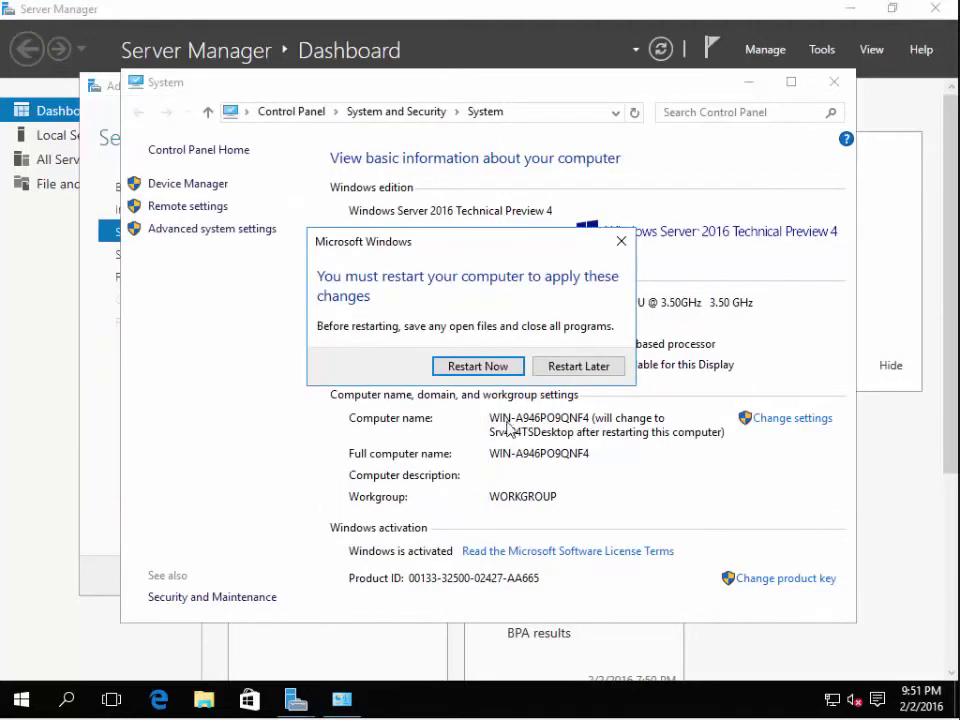
Step: Choose Restart Later, close System, and select Web Server (IIS) with its management tools
click(603, 370)
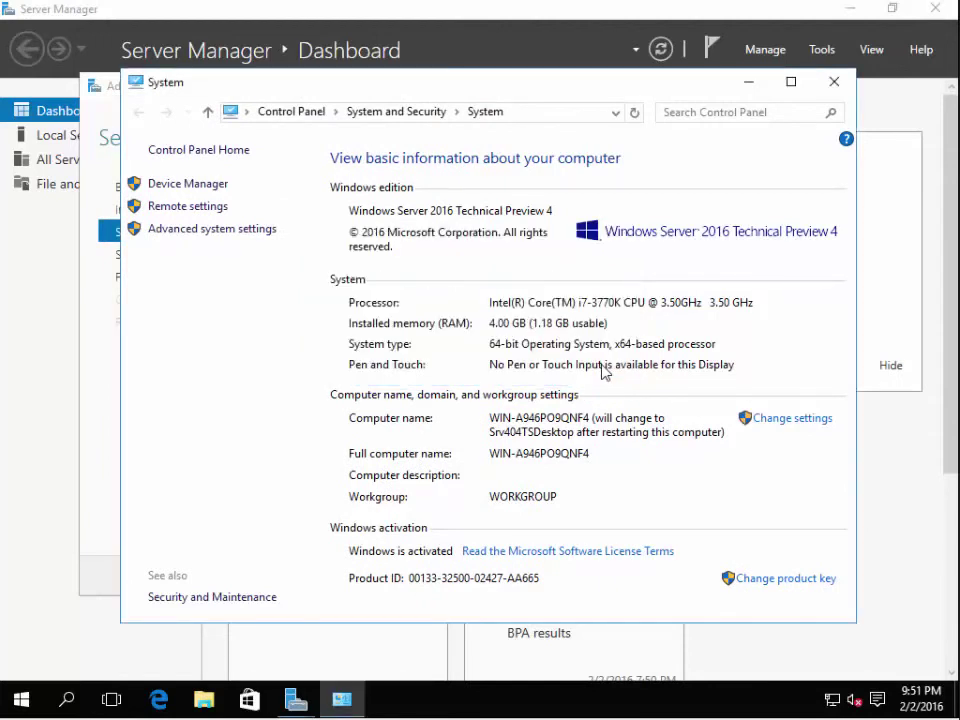
click(834, 82)
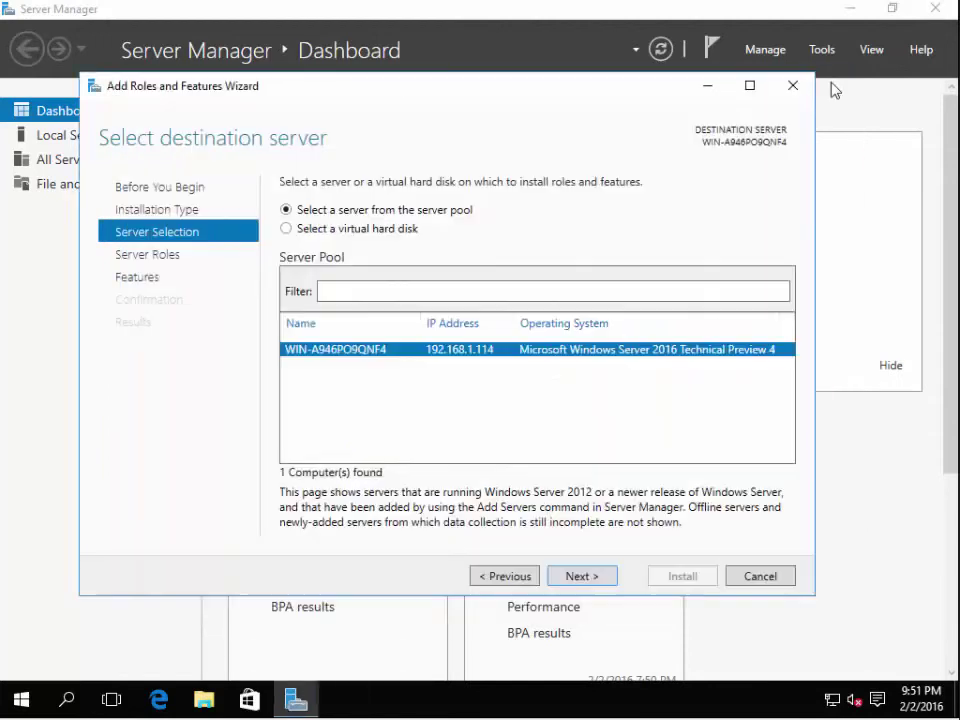
click(604, 579)
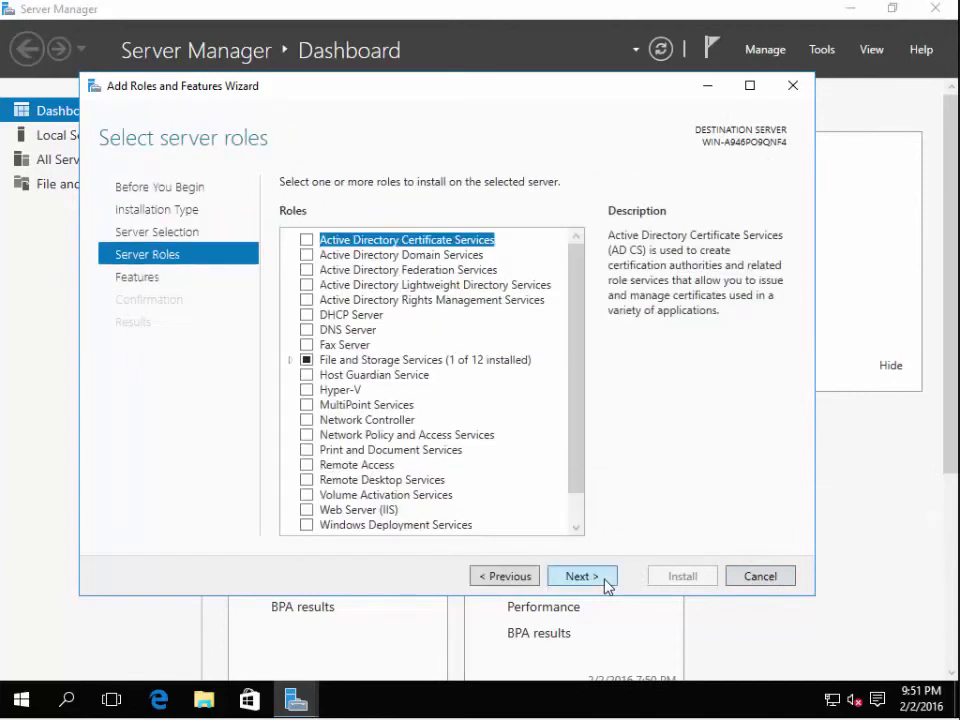
drag(579, 274, 575, 348)
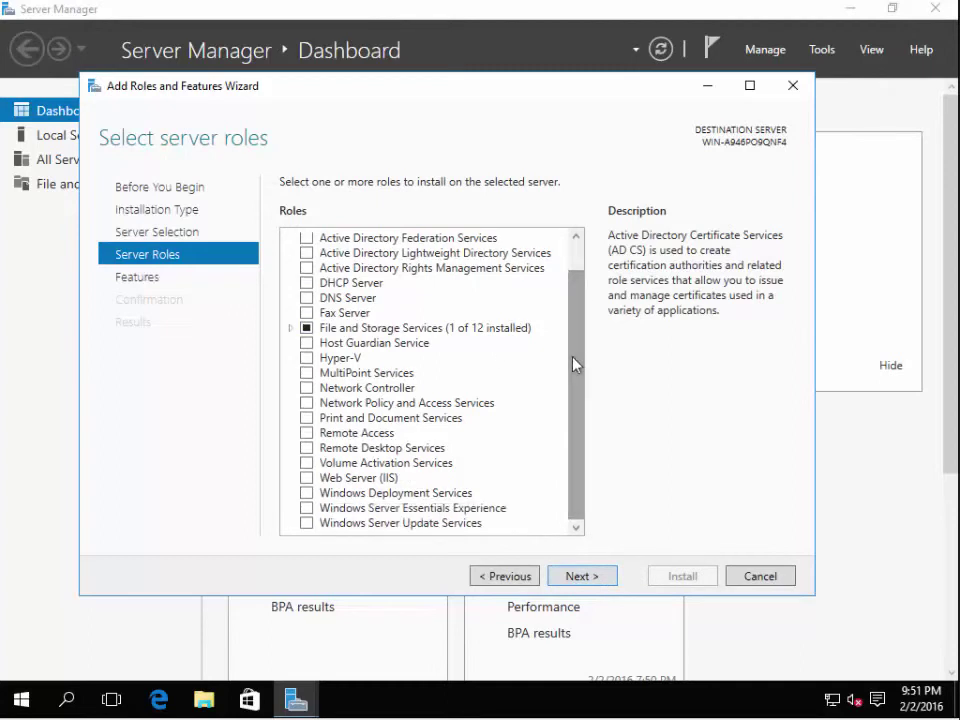
click(306, 478)
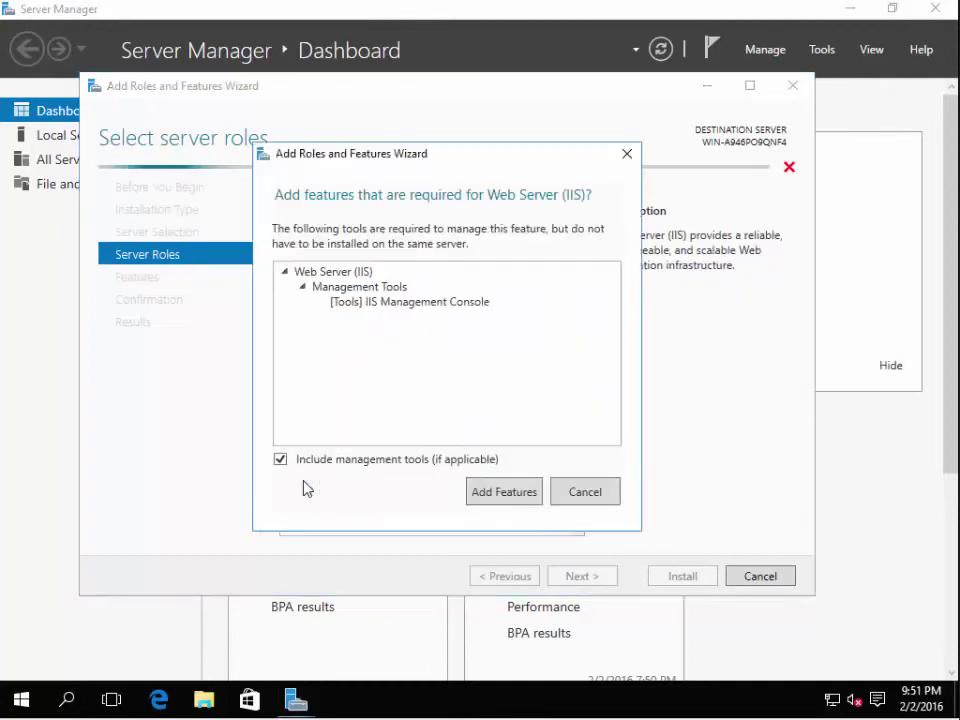
click(488, 496)
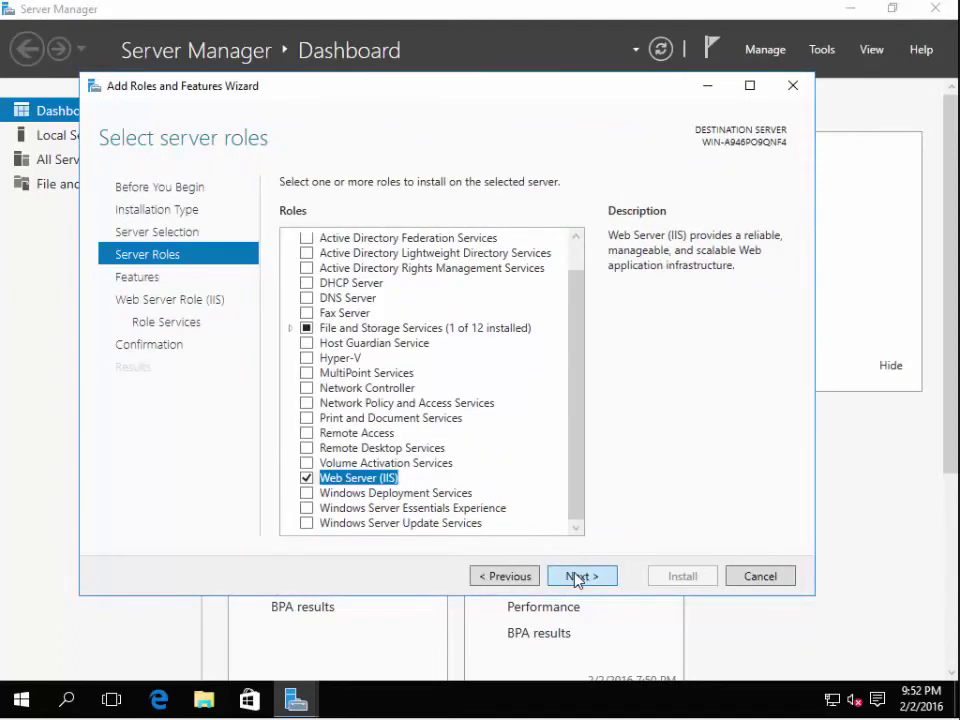
Step: Accept the default features and IIS role services through to the Confirmation page
click(577, 577)
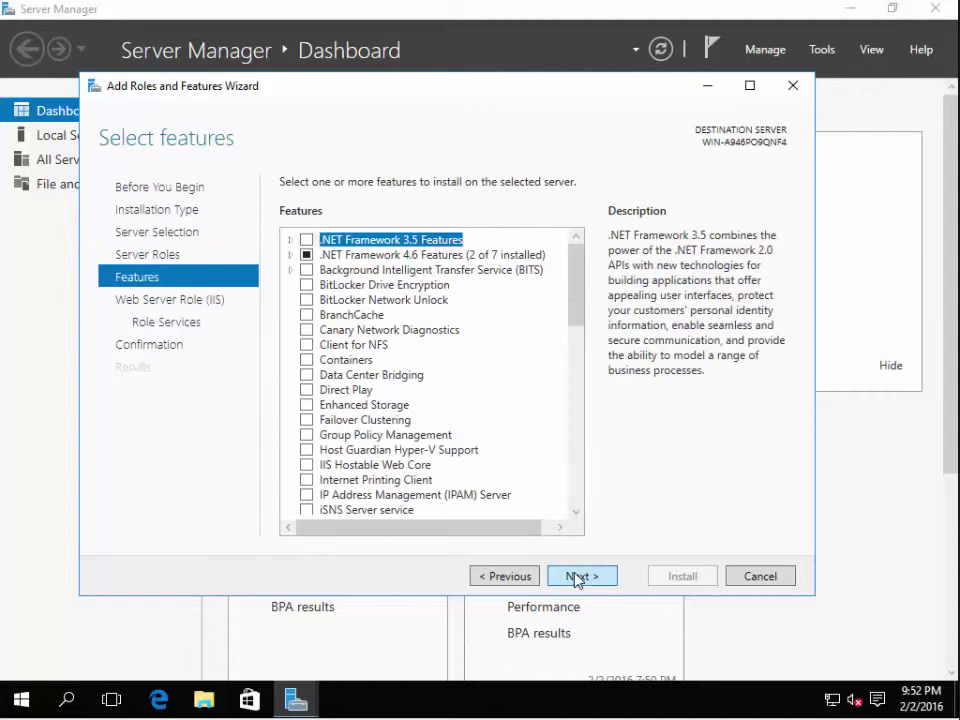
click(577, 577)
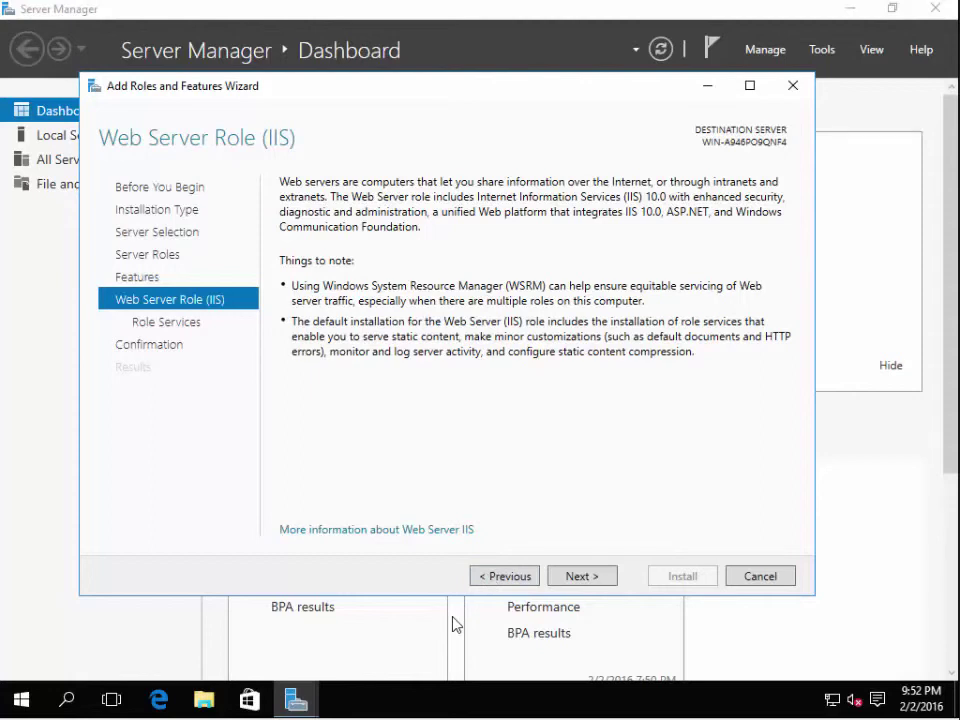
click(596, 579)
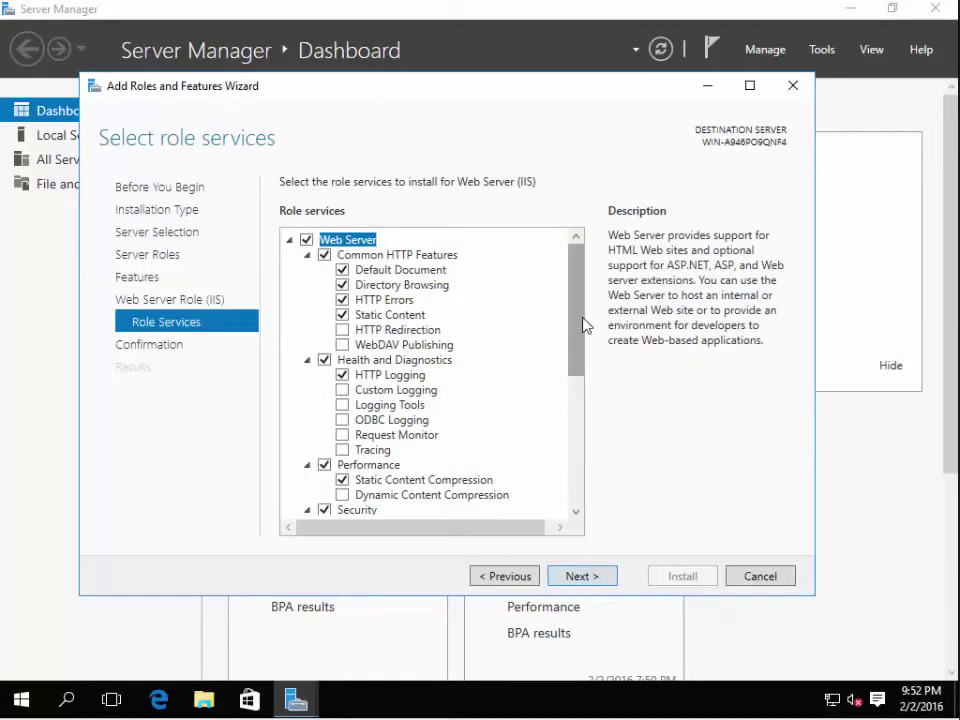
drag(585, 336, 551, 480)
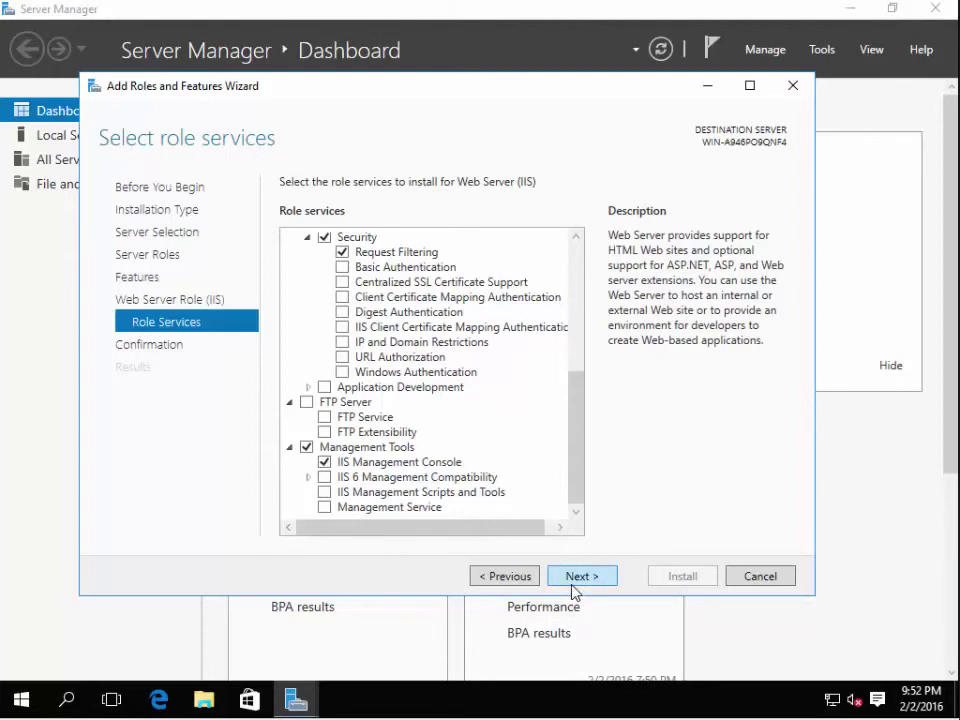
click(577, 577)
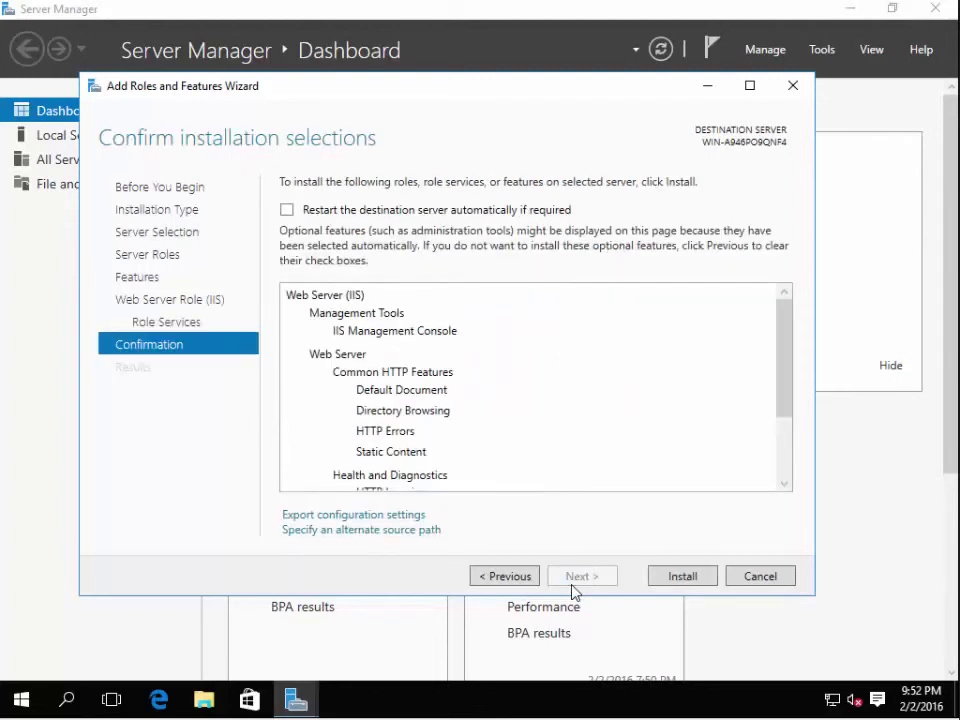
Step: Install Web Server (IIS), then close the wizard and Server Manager after success
click(673, 578)
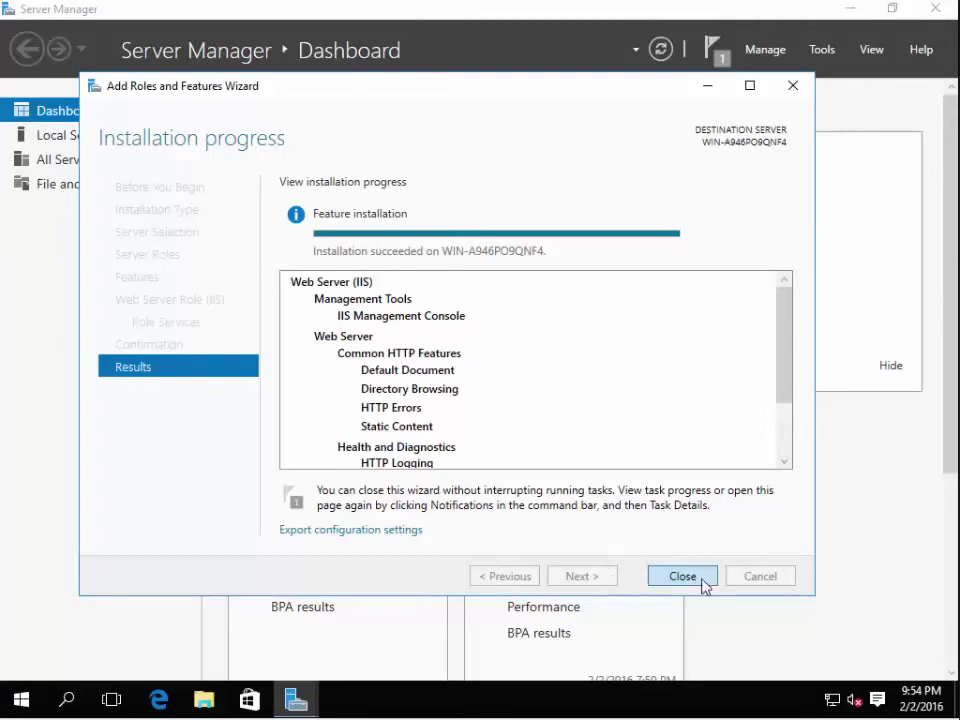
click(700, 579)
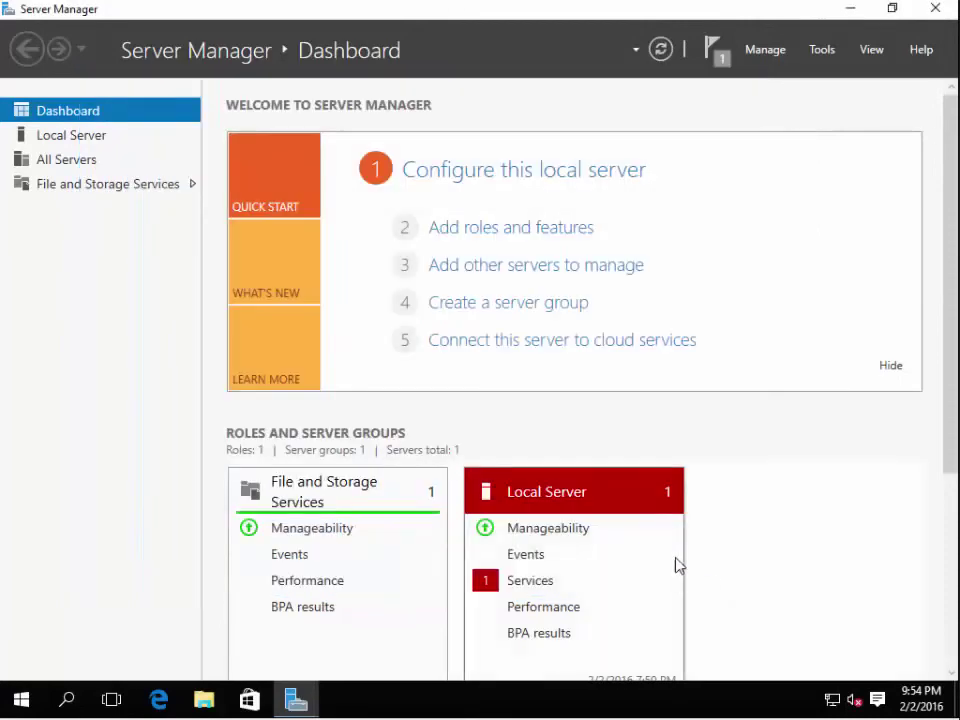
click(935, 8)
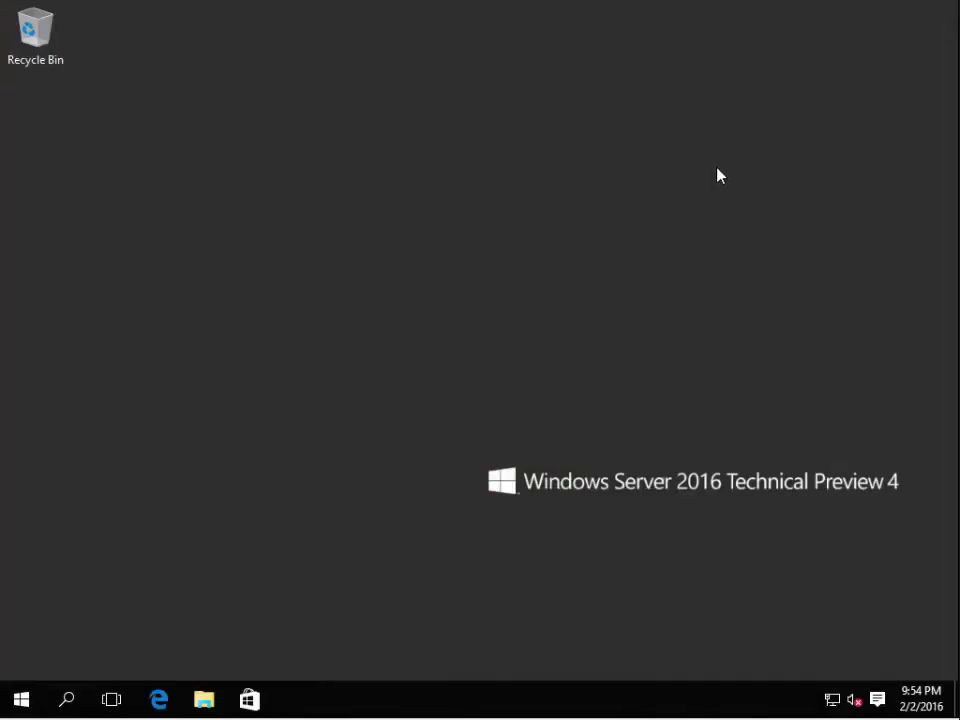
Step: Show All apps in Start and expand Windows PowerShell and Windows Administrative Tools
click(17, 703)
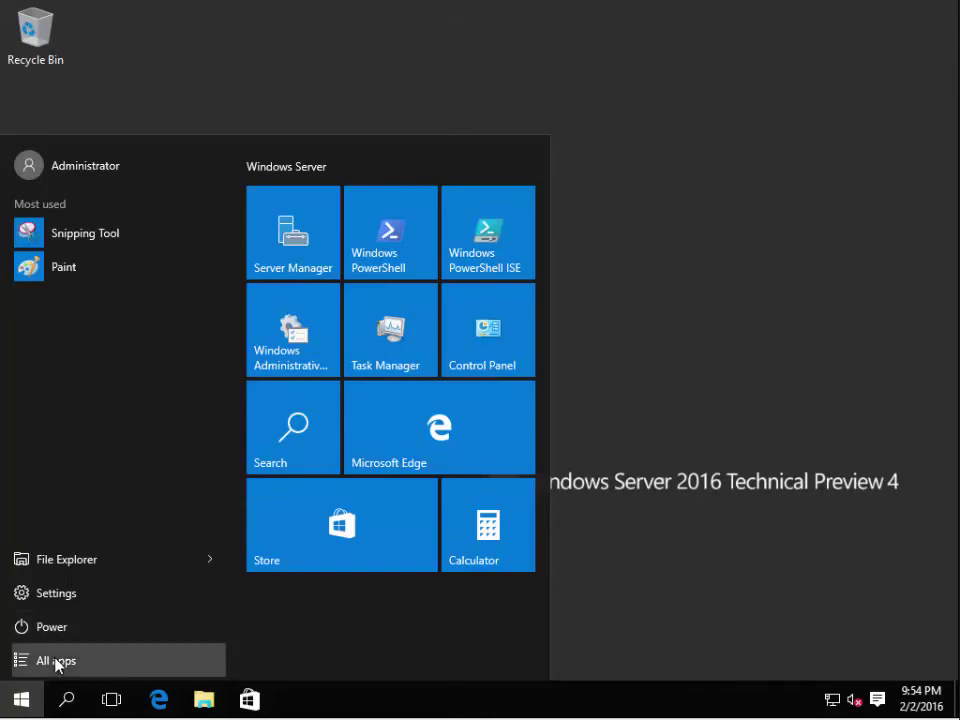
click(57, 665)
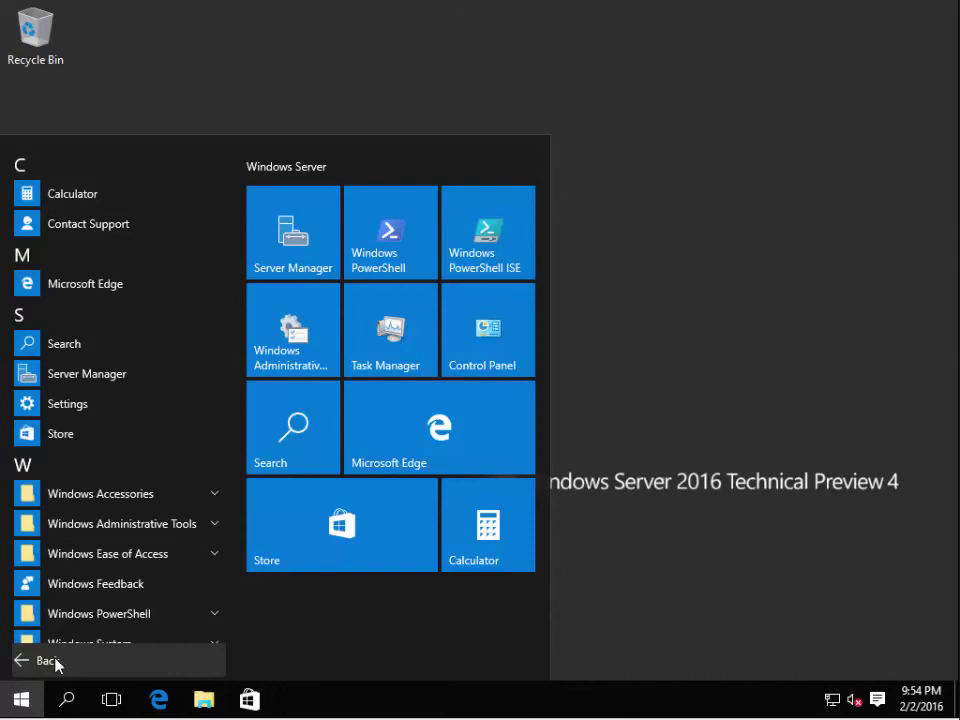
scroll(160, 542, down, 1)
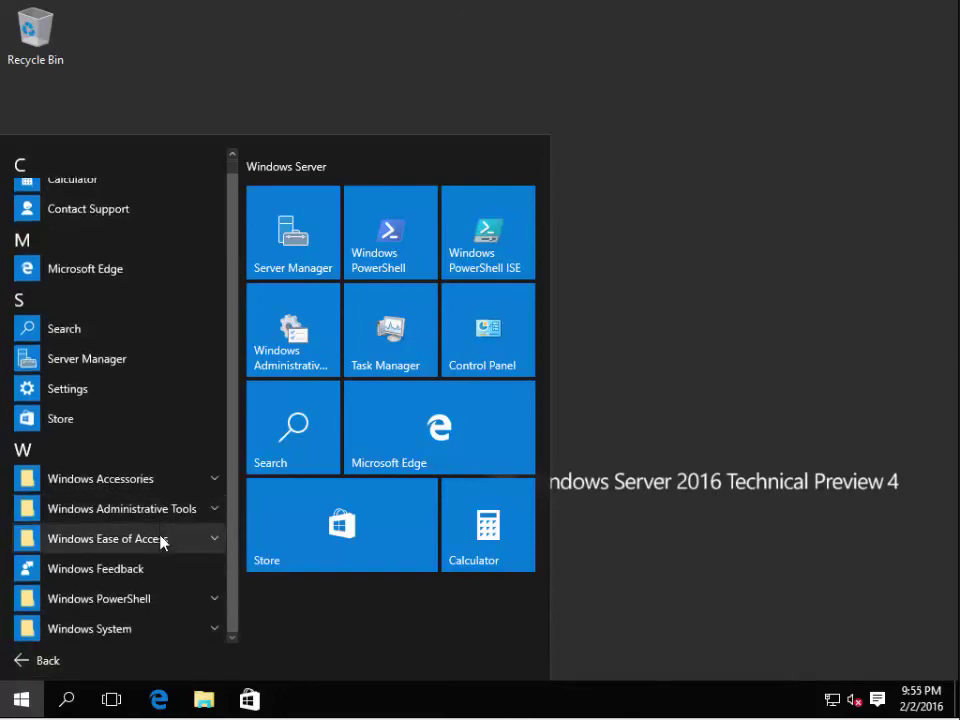
click(120, 608)
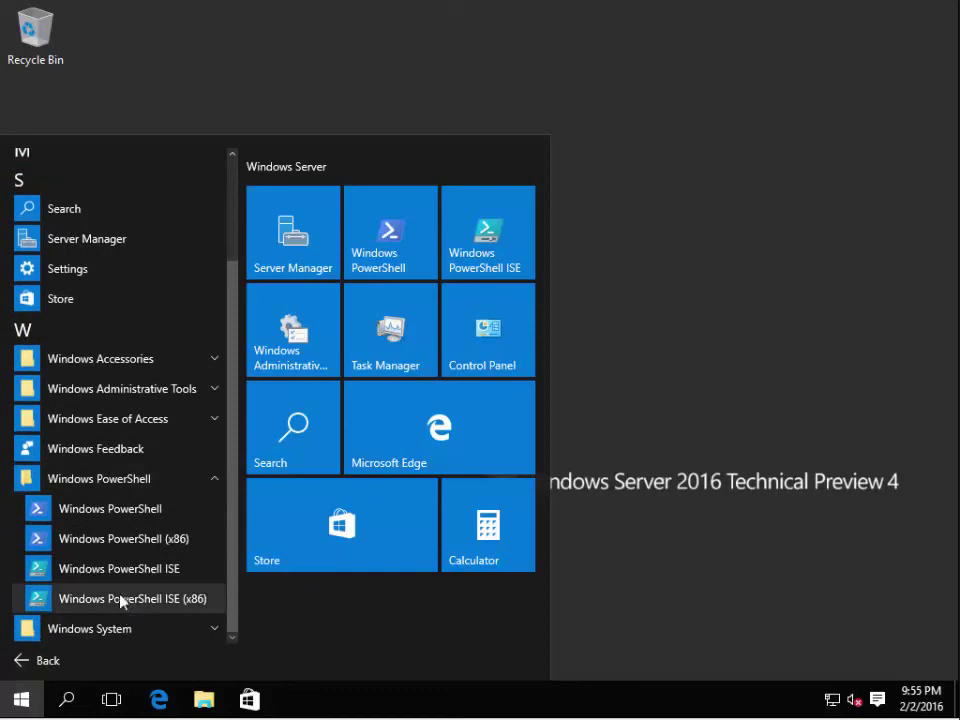
click(110, 392)
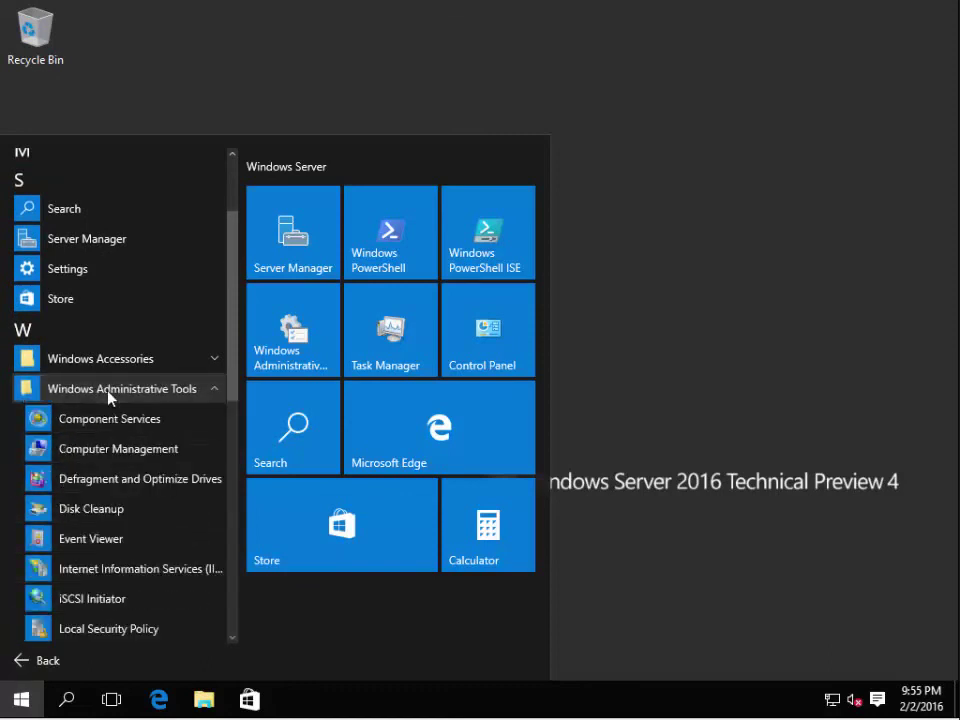
scroll(110, 400, down, 3)
scroll(110, 400, down, 5)
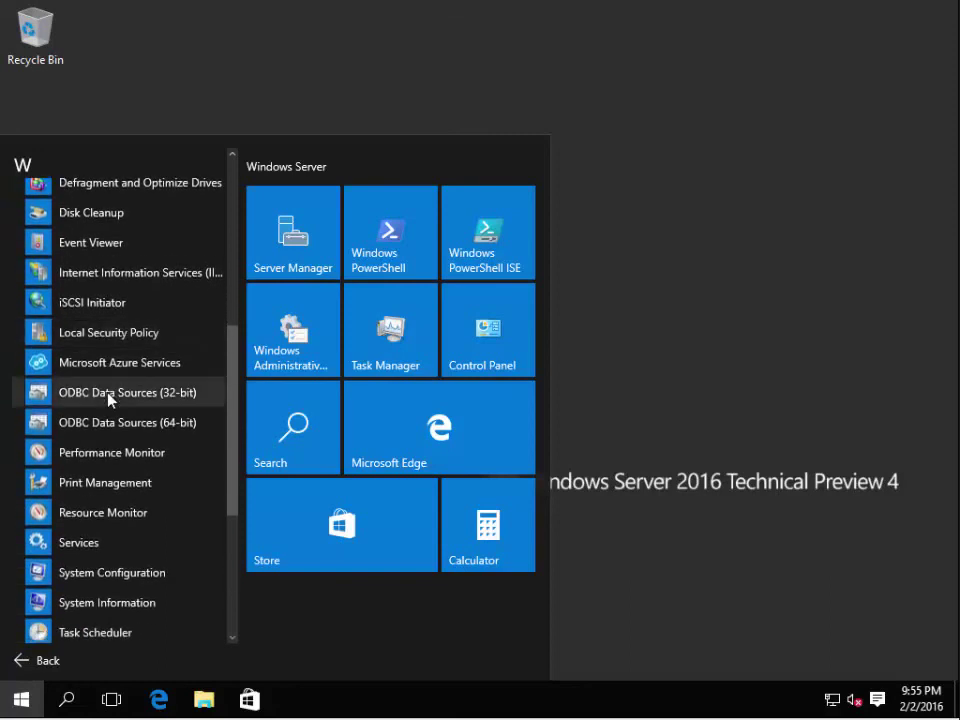
scroll(110, 398, up, 1)
scroll(108, 396, up, 6)
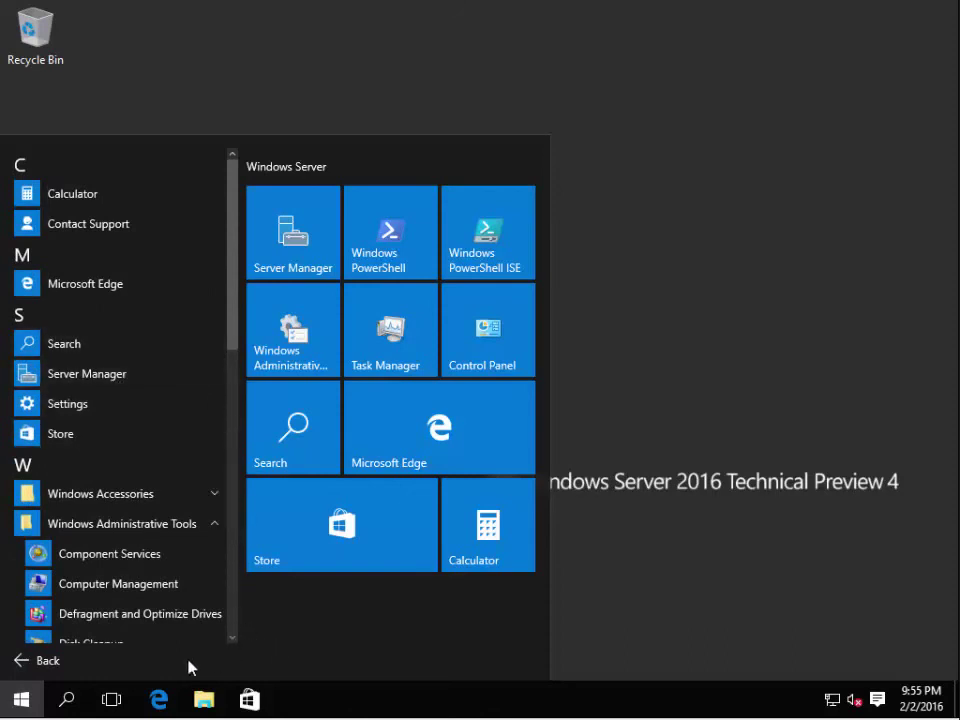
Step: Restart the server with Operating System: Reconfiguration (Planned) as the shutdown reason
right_click(33, 704)
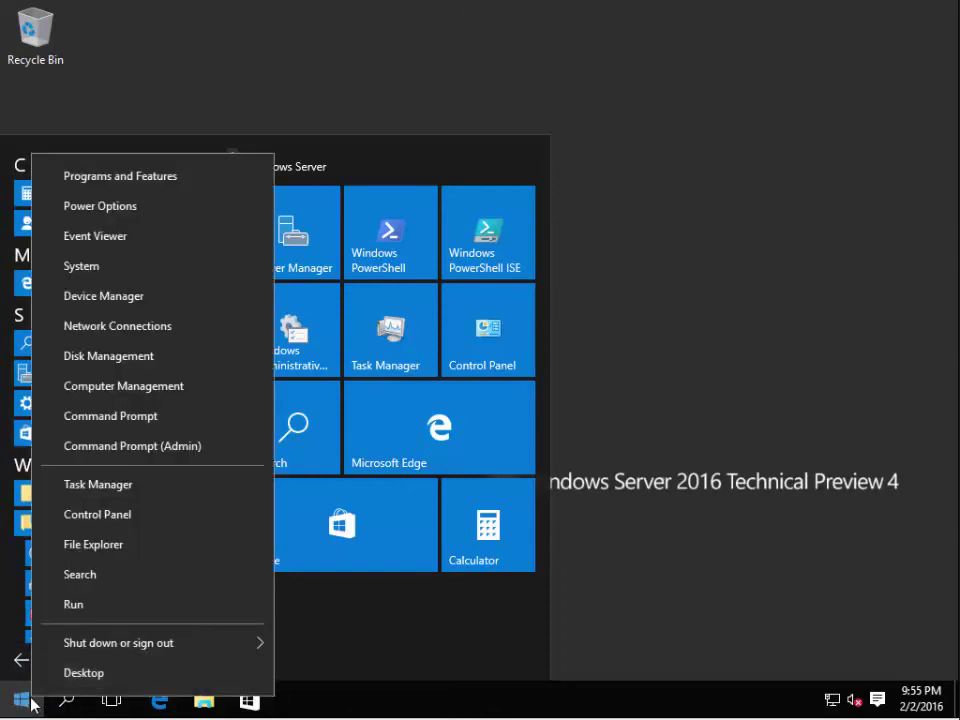
mouse_move(259, 645)
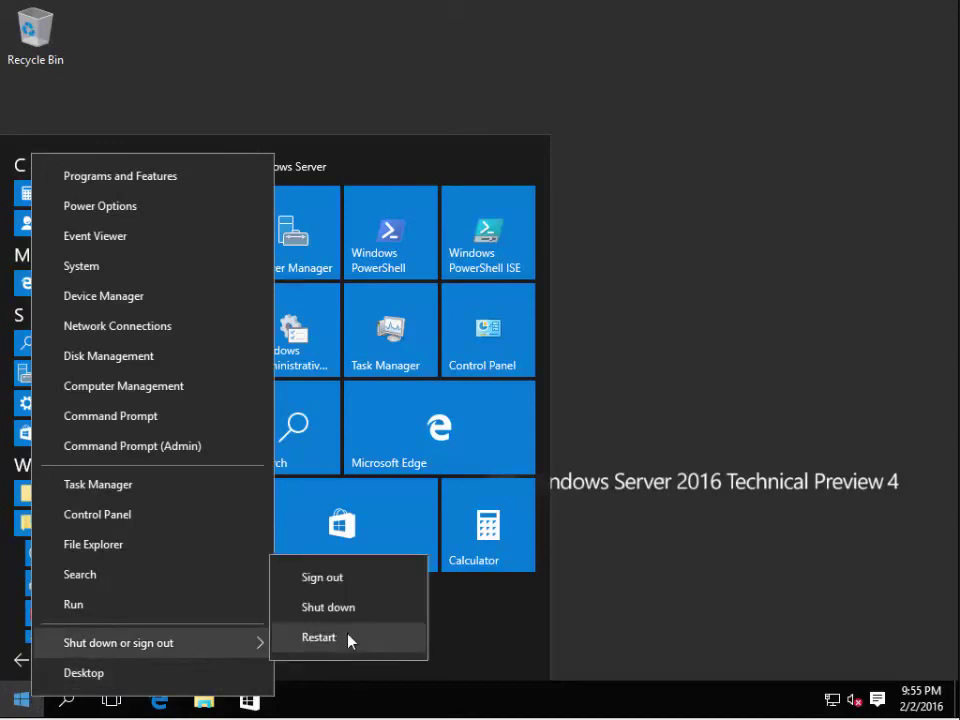
click(349, 638)
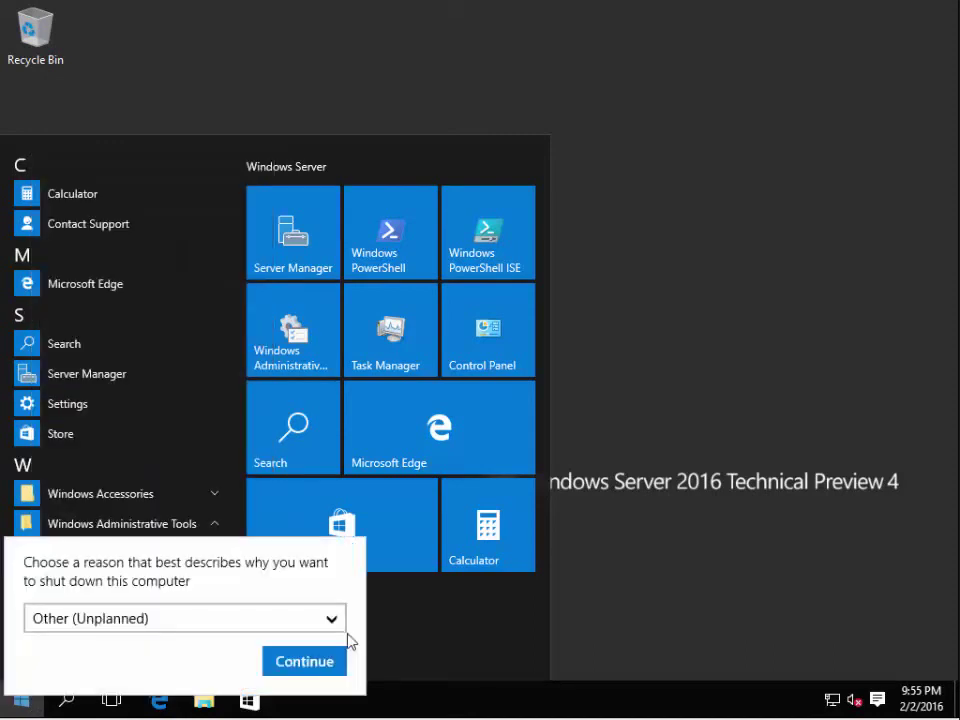
click(289, 625)
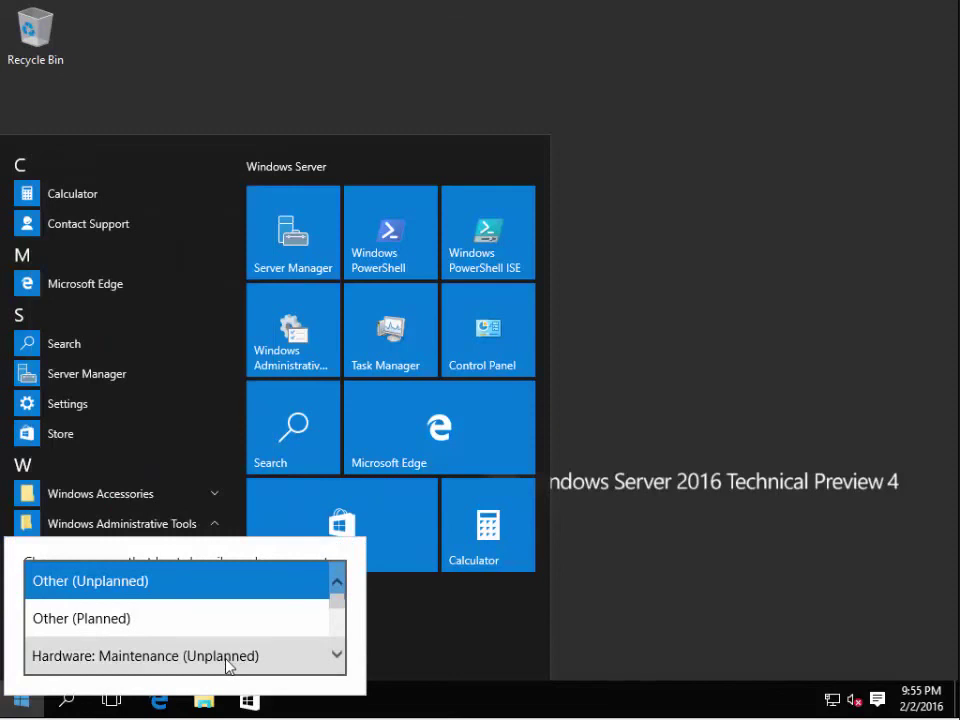
scroll(228, 665, down, 3)
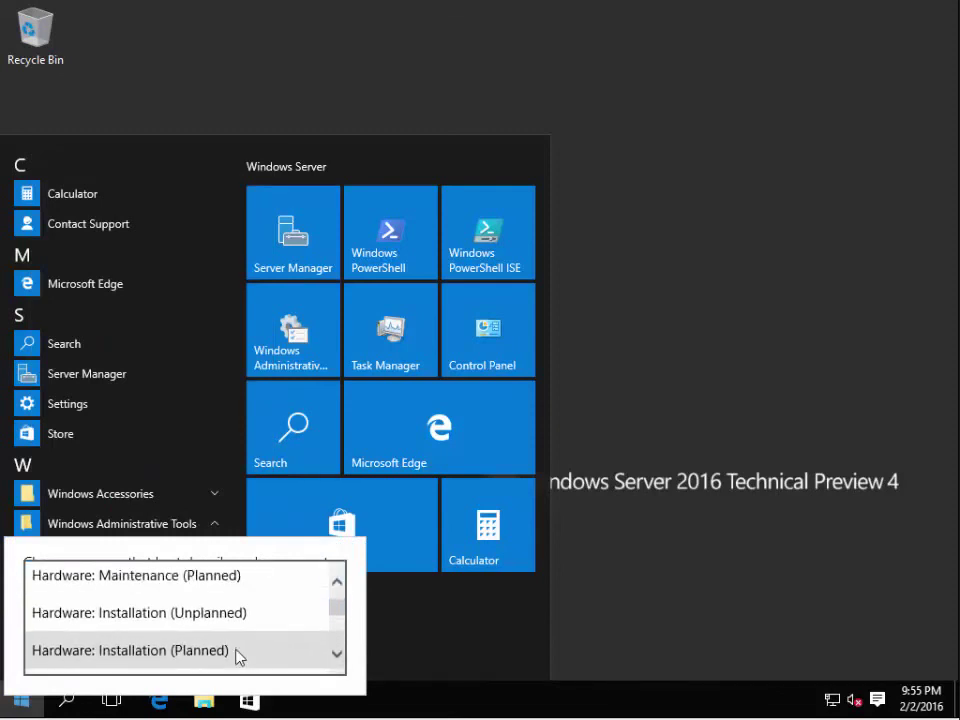
scroll(240, 657, down, 4)
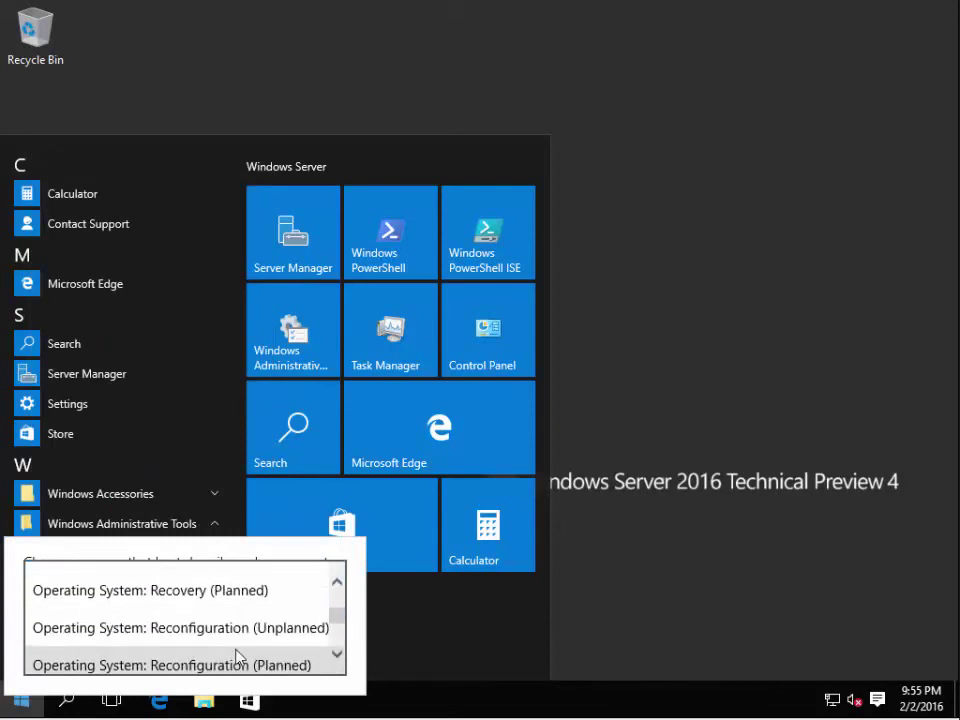
click(237, 660)
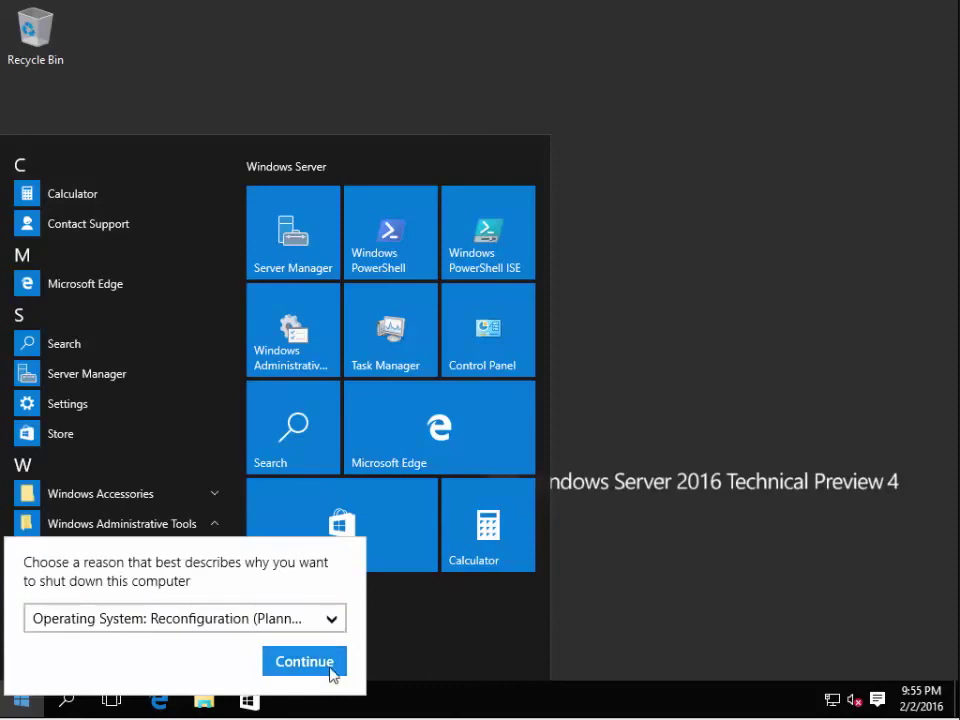
click(330, 671)
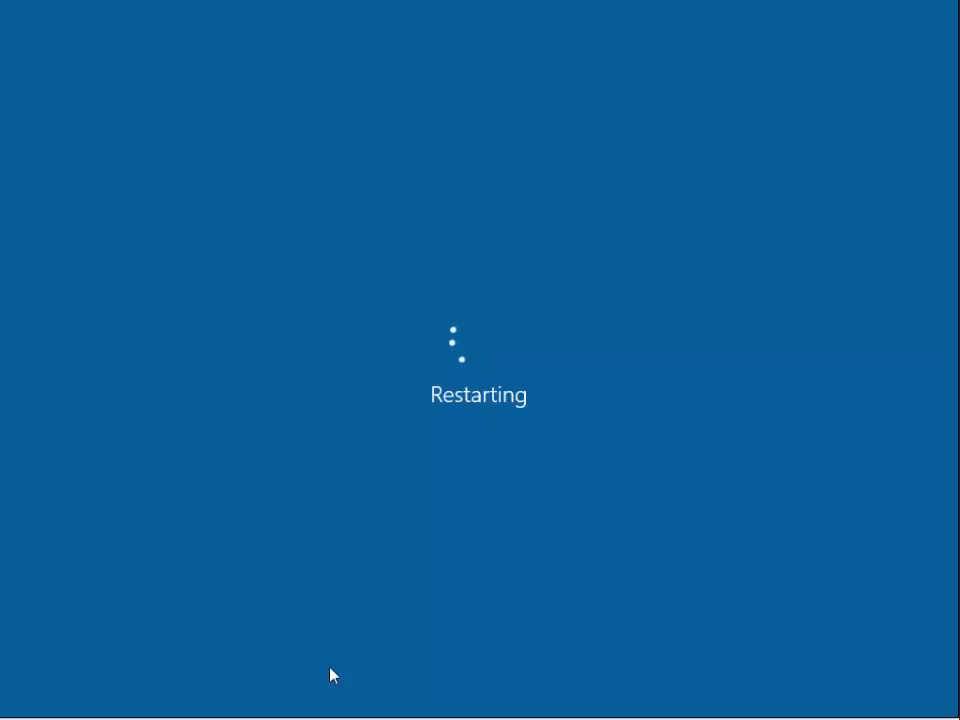